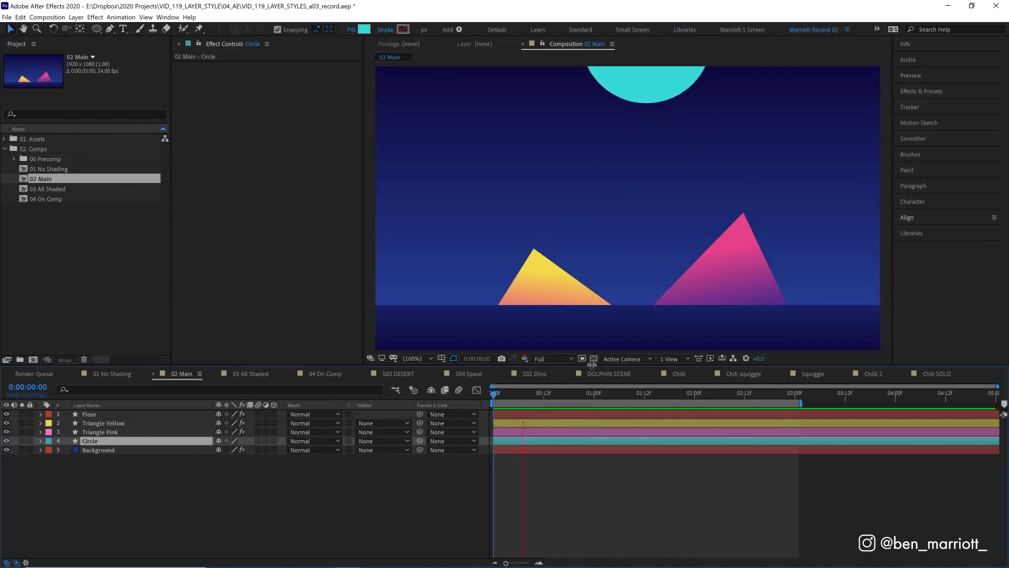
# Drag the Triangle Pink Gradient Ramp end point up into the triangle, to about 1235,944
pyautogui.click(610, 394)
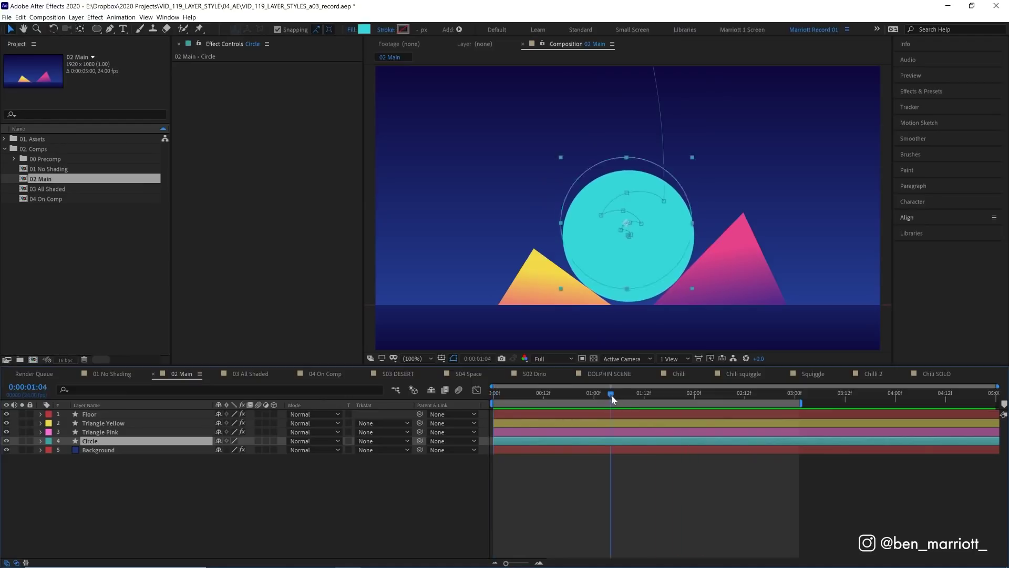
pyautogui.press('space')
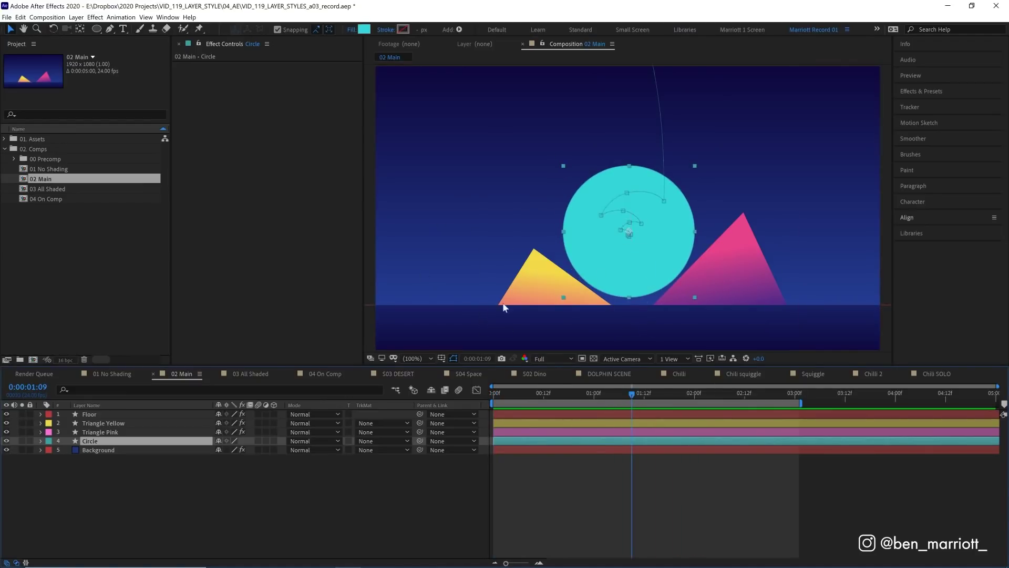
pyautogui.click(660, 318)
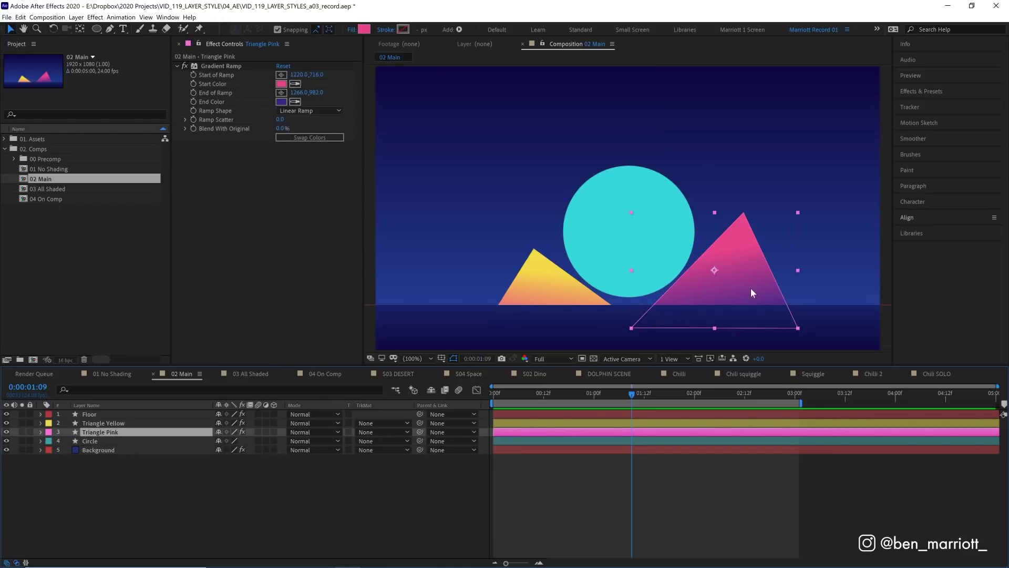
pyautogui.click(221, 66)
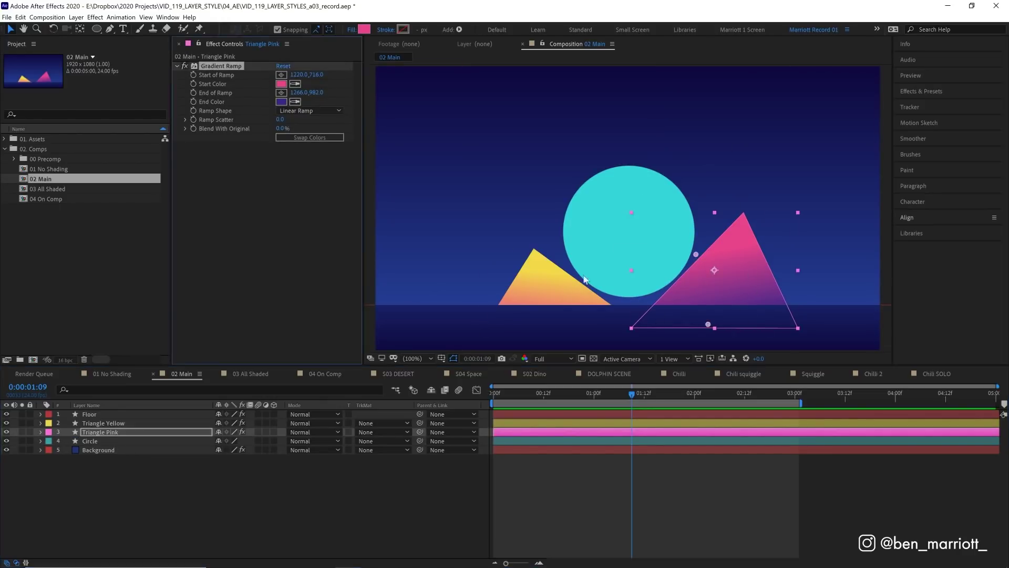
pyautogui.moveTo(708, 325)
pyautogui.mouseDown()
pyautogui.moveTo(718, 281)
pyautogui.moveTo(700, 315)
pyautogui.mouseUp()
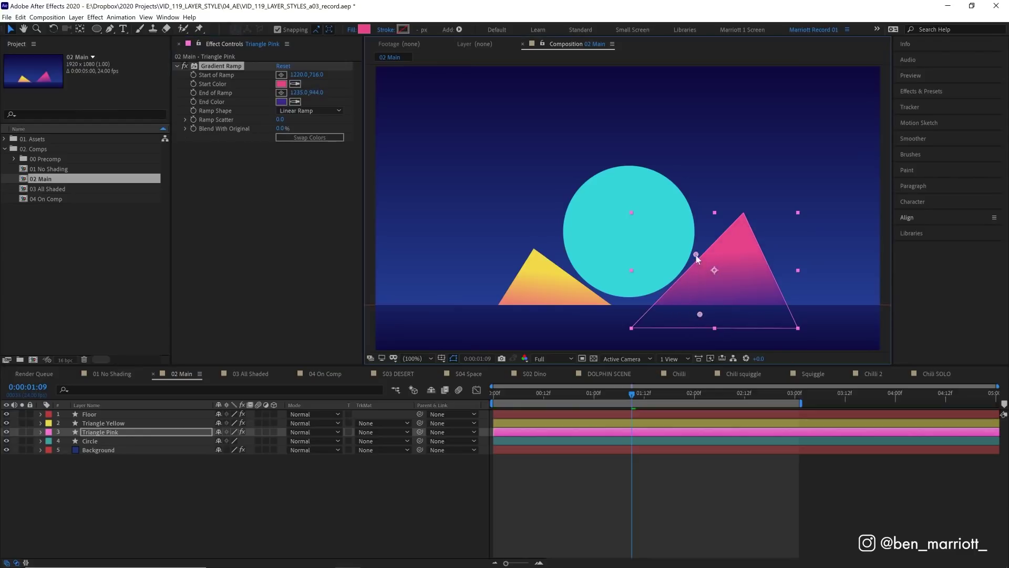
pyautogui.moveTo(698, 257); pyautogui.dragTo(774, 289)
pyautogui.click(774, 288)
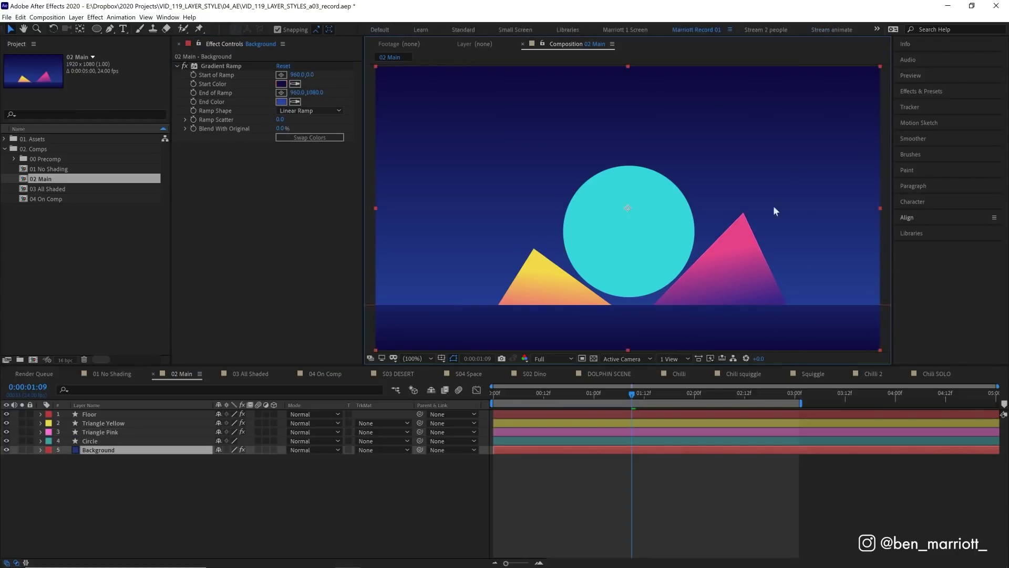
pyautogui.press('space')
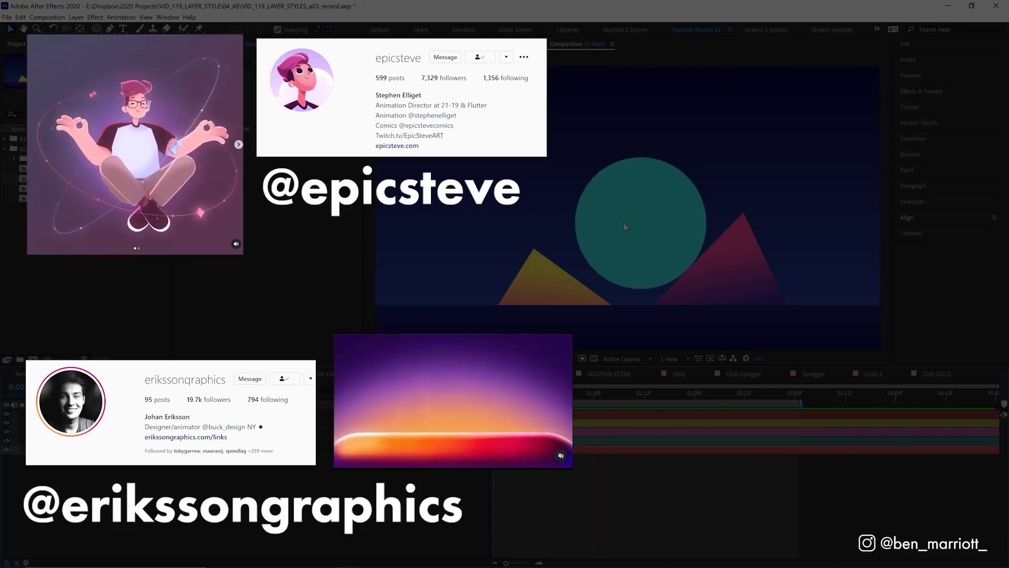
pyautogui.press('space')
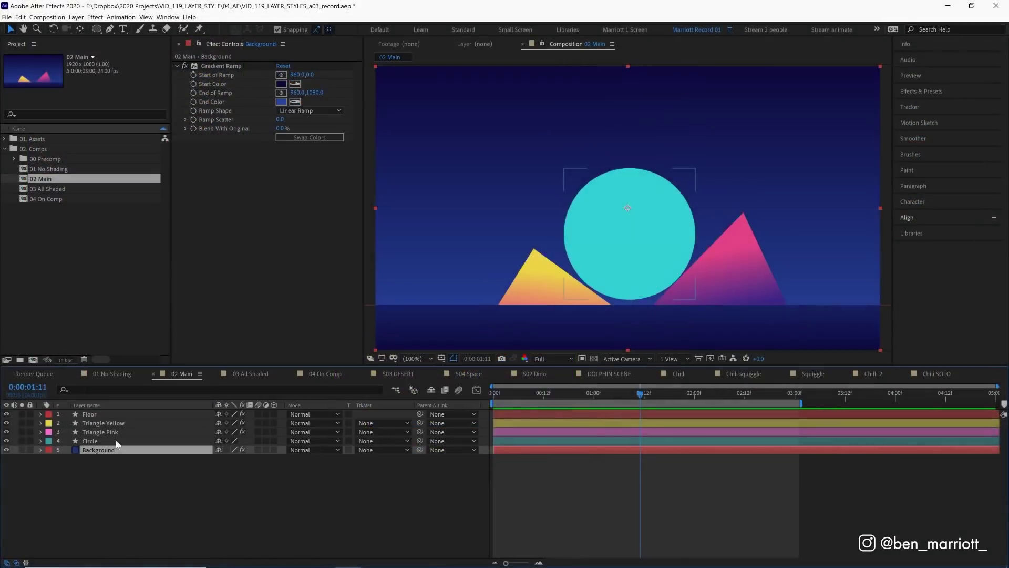
# Add an Inner Shadow layer style to the Circle layer
pyautogui.click(116, 441)
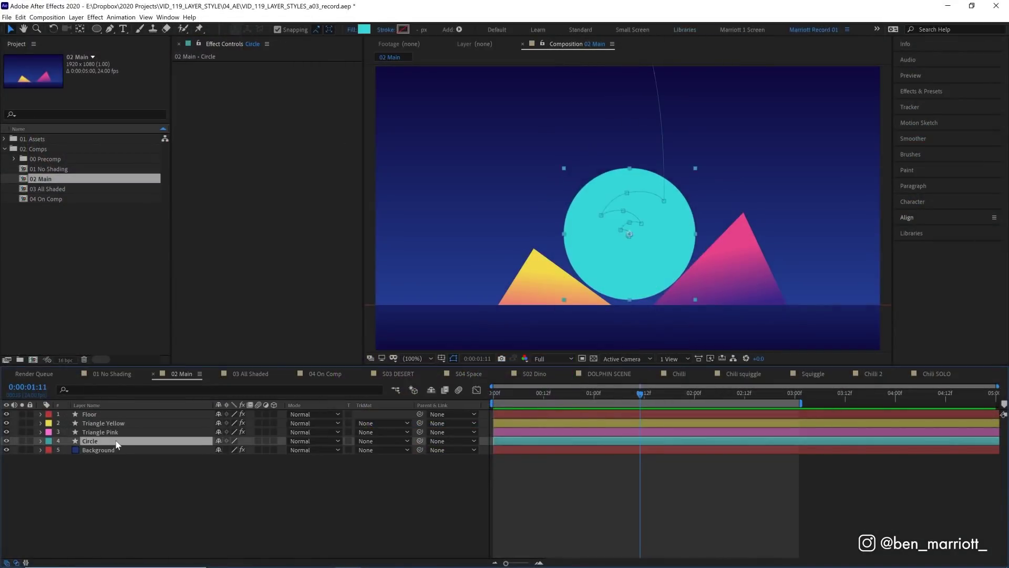
pyautogui.rightClick(116, 441)
pyautogui.moveTo(167, 311)
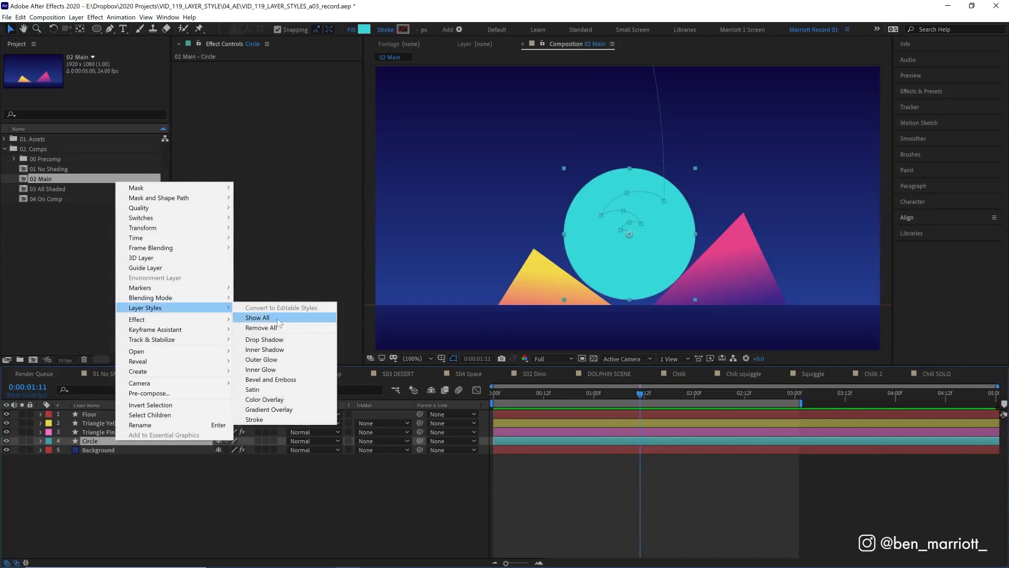
pyautogui.click(286, 349)
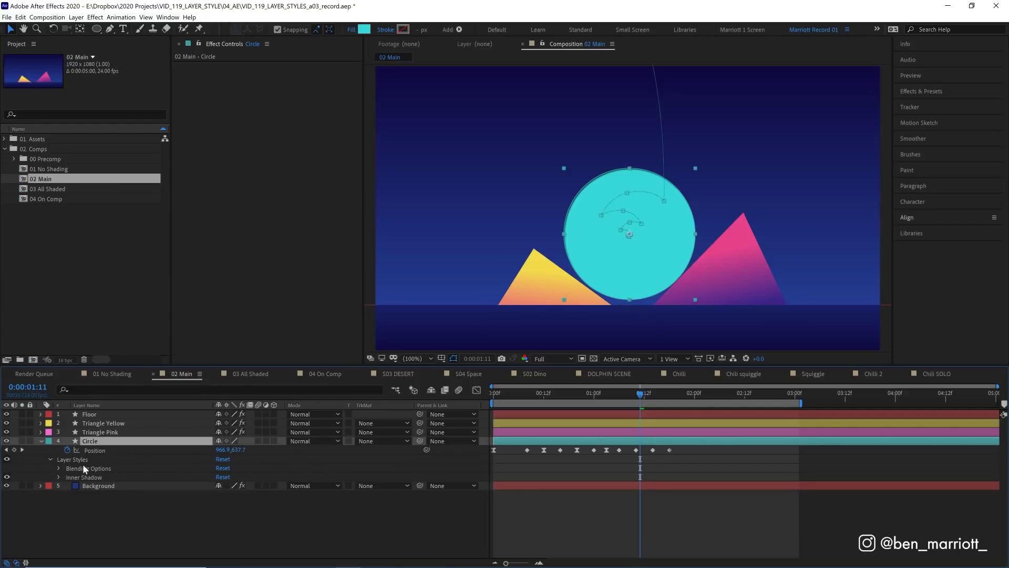
pyautogui.click(69, 459)
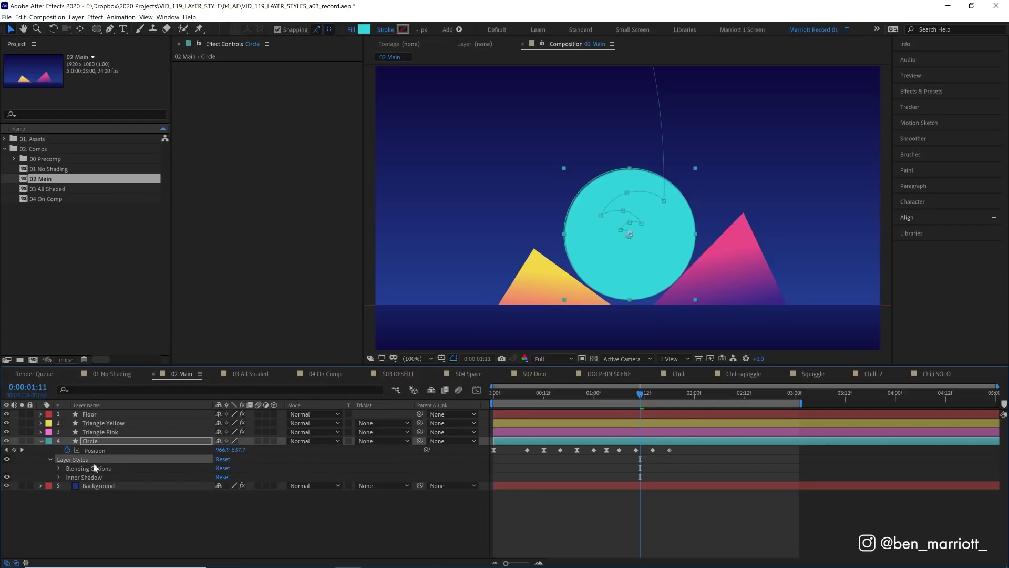
pyautogui.click(84, 476)
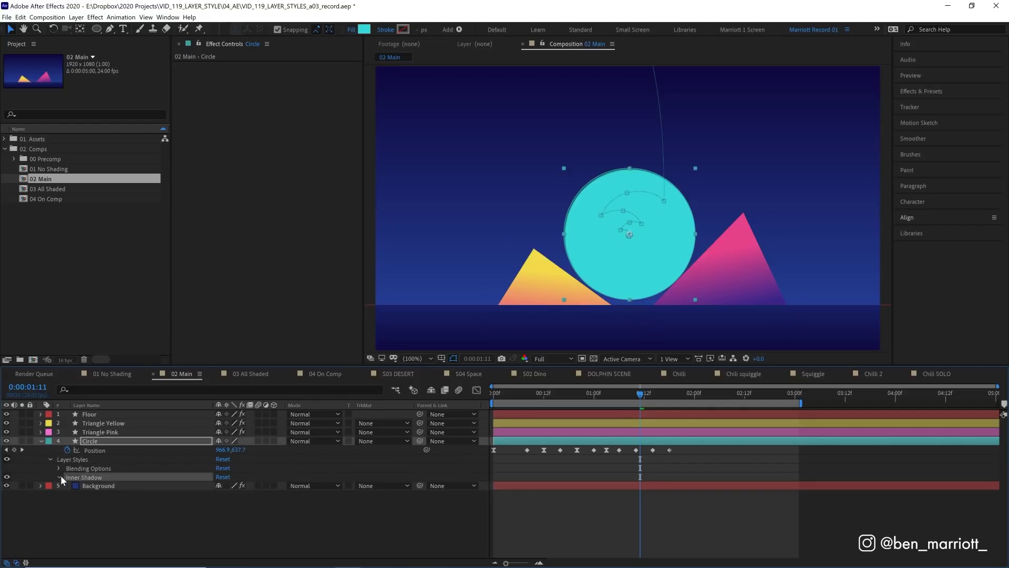
# Set the Inner Shadow to Use Global Light off, Distance 85 and Size 100
pyautogui.click(59, 476)
pyautogui.moveTo(228, 366); pyautogui.dragTo(232, 317)
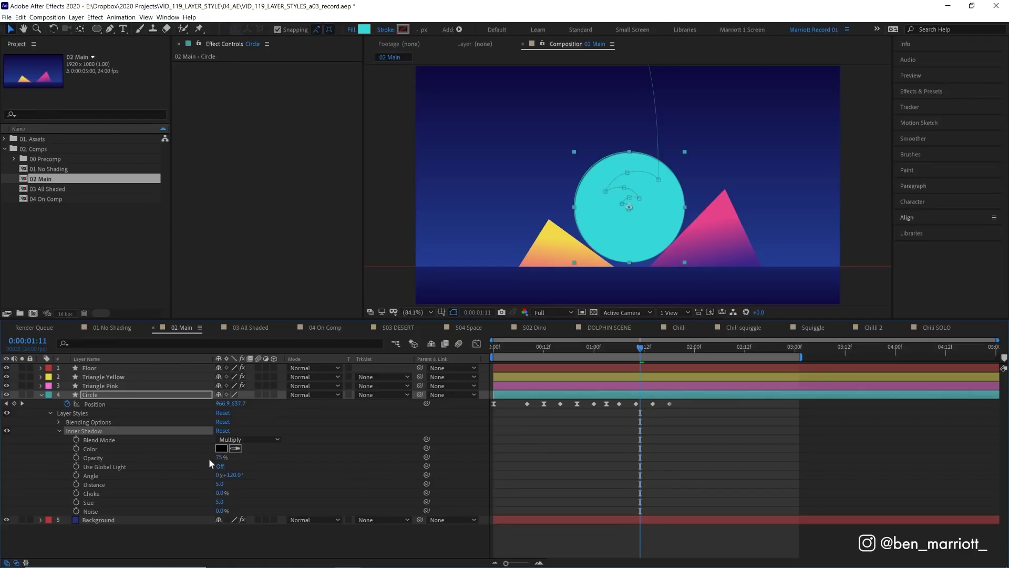
pyautogui.click(221, 467)
pyautogui.moveTo(220, 483); pyautogui.dragTo(218, 488)
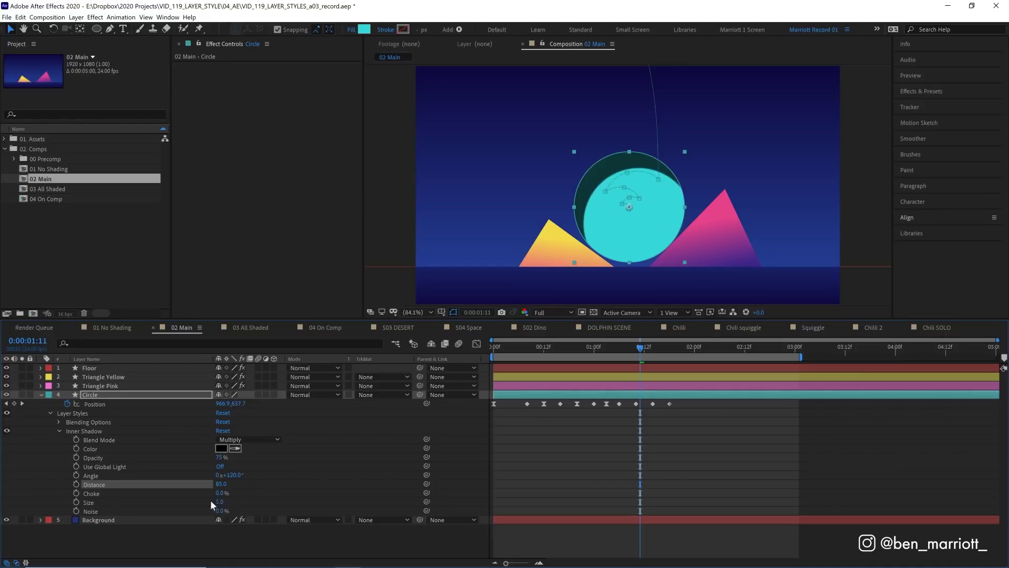
pyautogui.moveTo(225, 502); pyautogui.dragTo(273, 502)
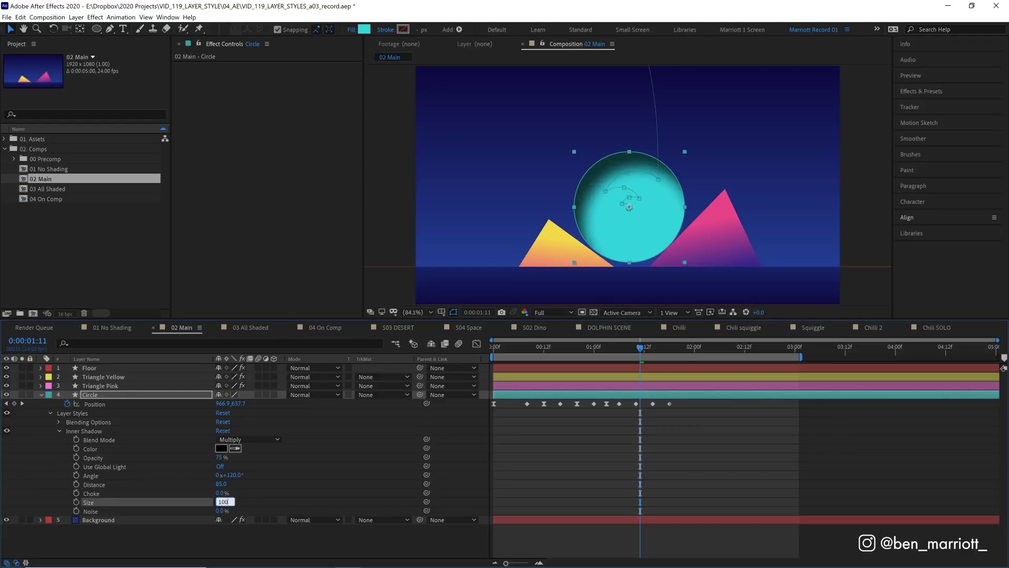
pyautogui.click(543, 271)
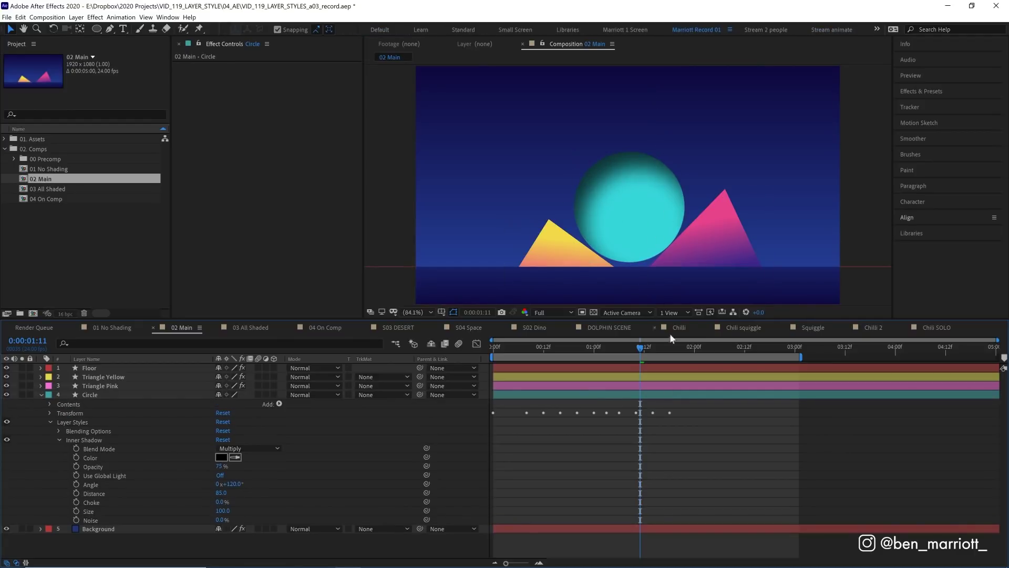
pyautogui.click(654, 394)
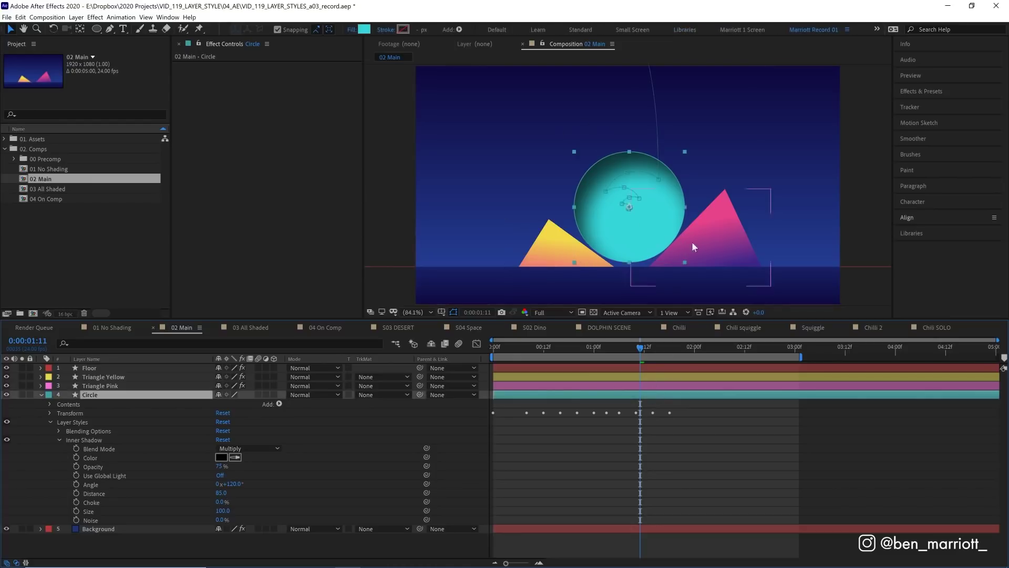
# Rotate the inner shadow Angle to about 321° and enter a Size of 100
pyautogui.moveTo(230, 484); pyautogui.dragTo(412, 497)
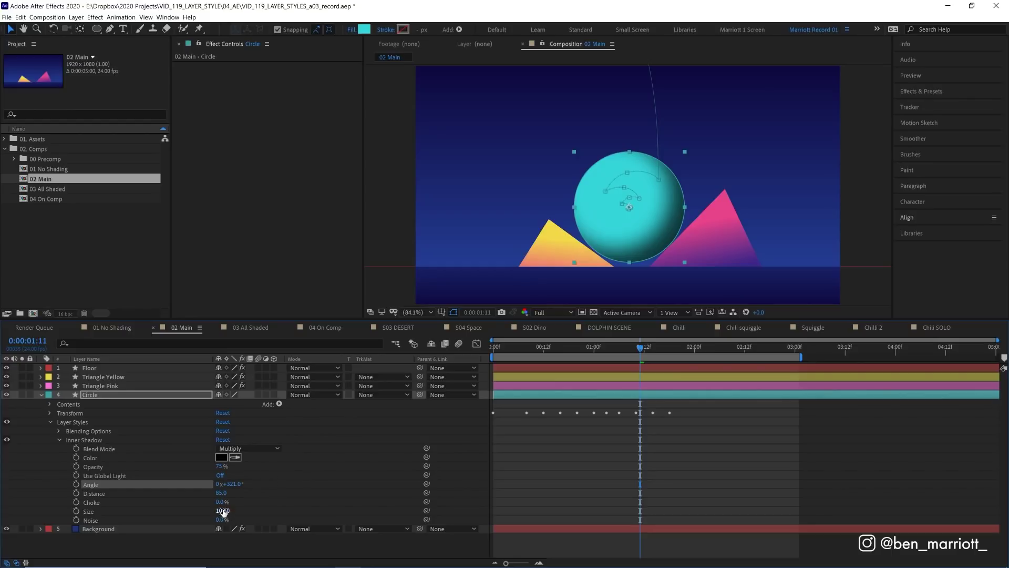
pyautogui.moveTo(223, 511); pyautogui.dragTo(257, 511)
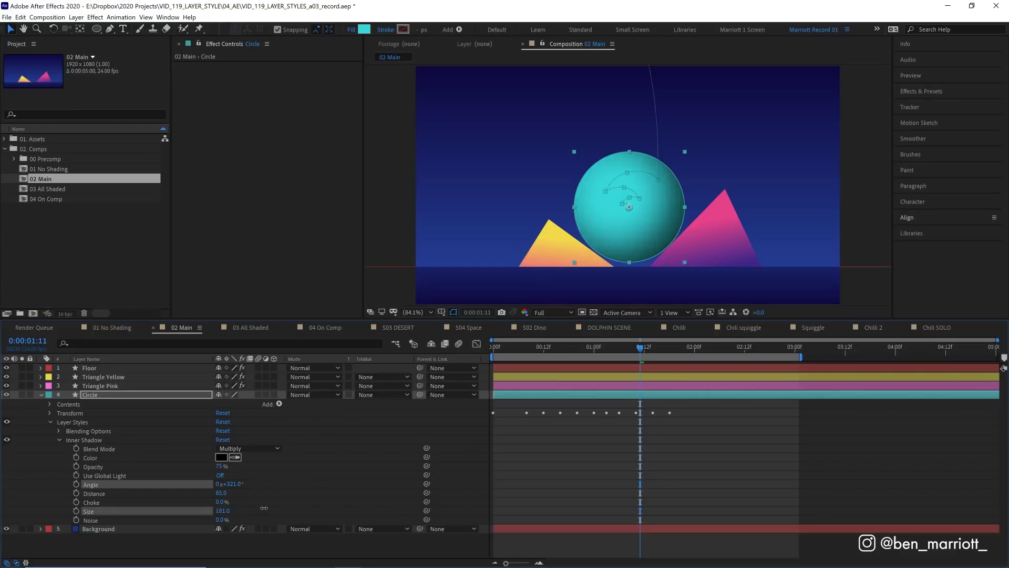
pyautogui.click(223, 511)
pyautogui.write('100')
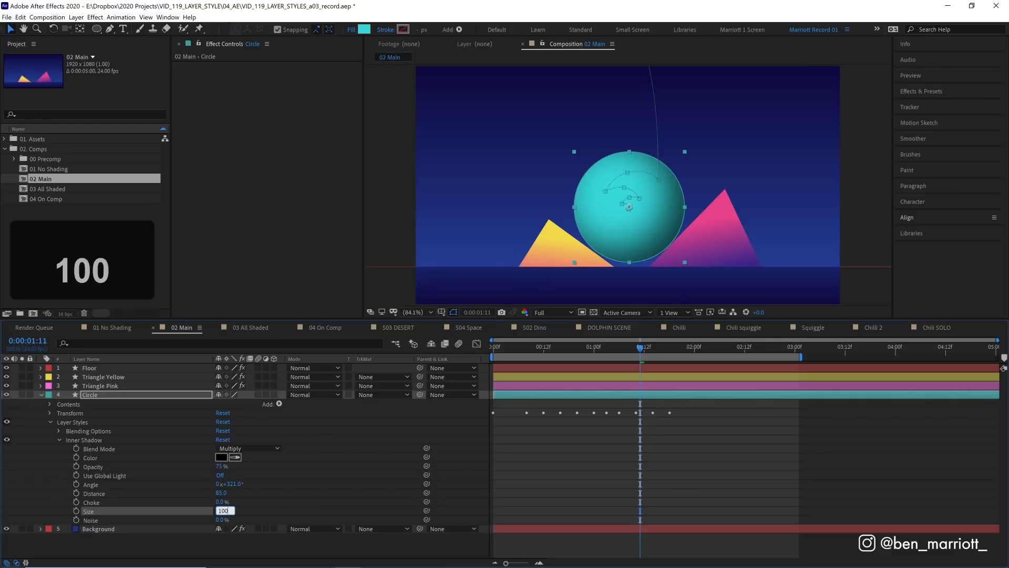
pyautogui.press('Return')
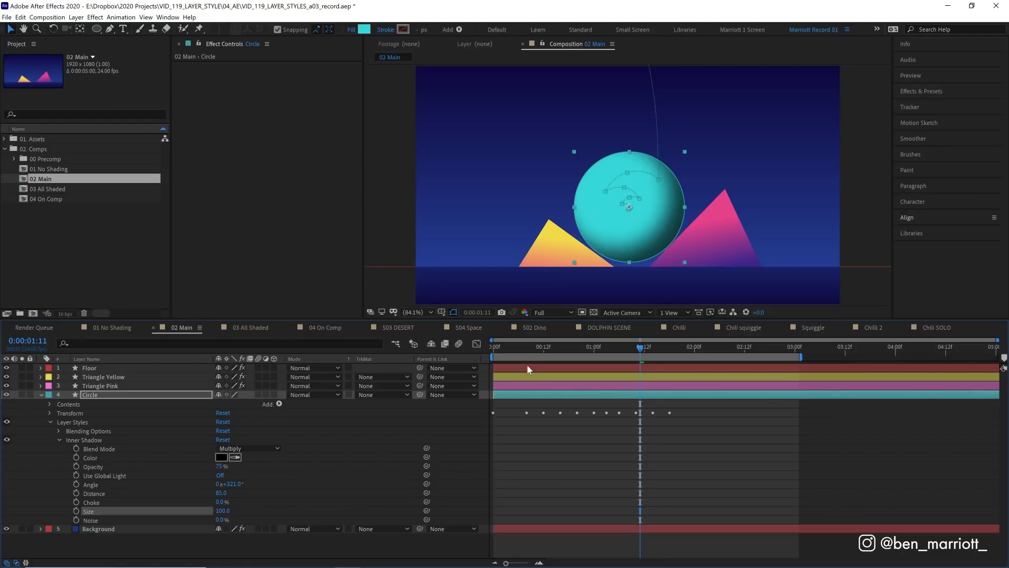
# Add an Inner Glow layer style to the circle and expand its settings
pyautogui.rightClick(118, 396)
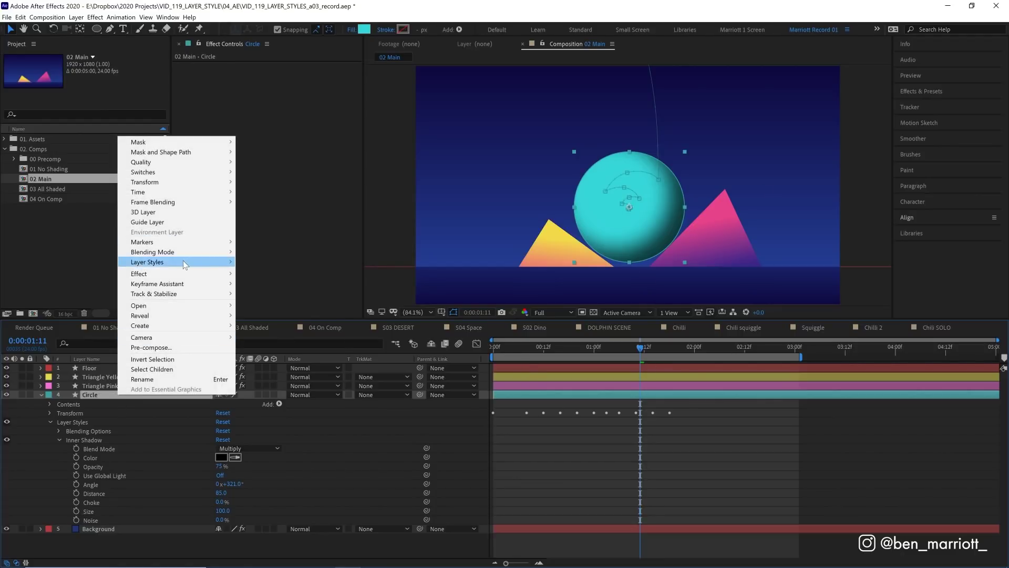
pyautogui.moveTo(185, 265)
pyautogui.click(288, 321)
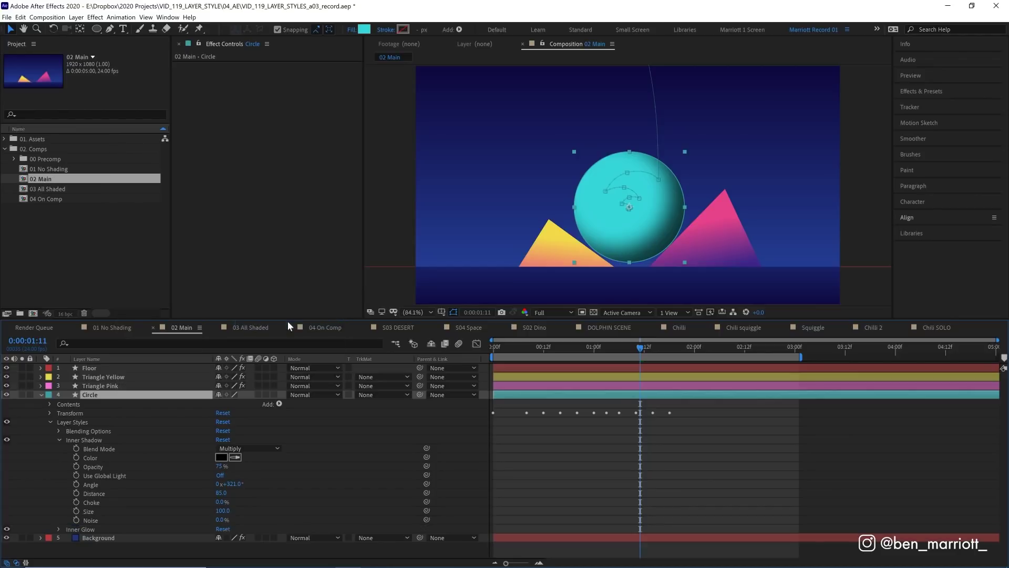
pyautogui.click(59, 439)
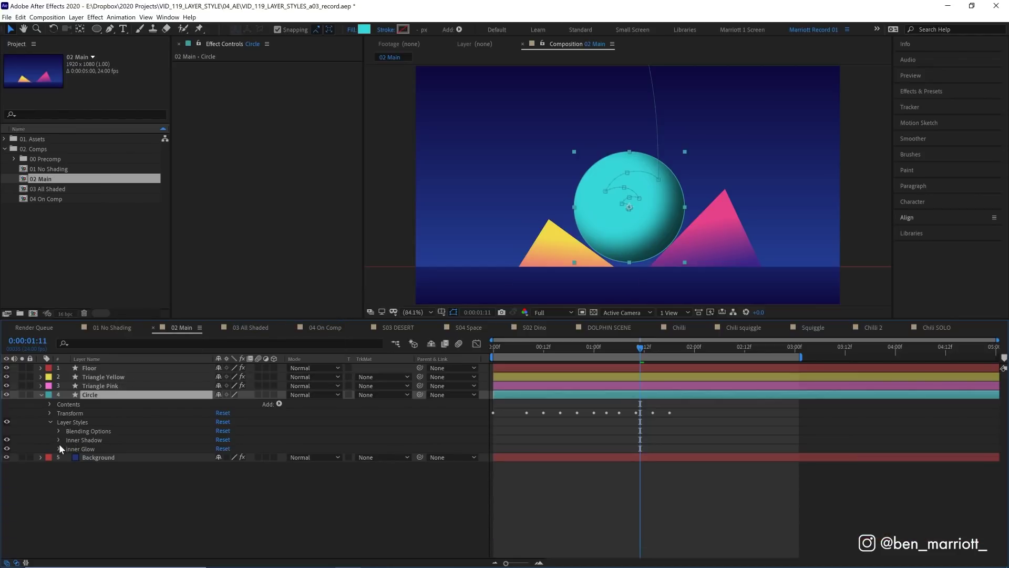
pyautogui.click(58, 447)
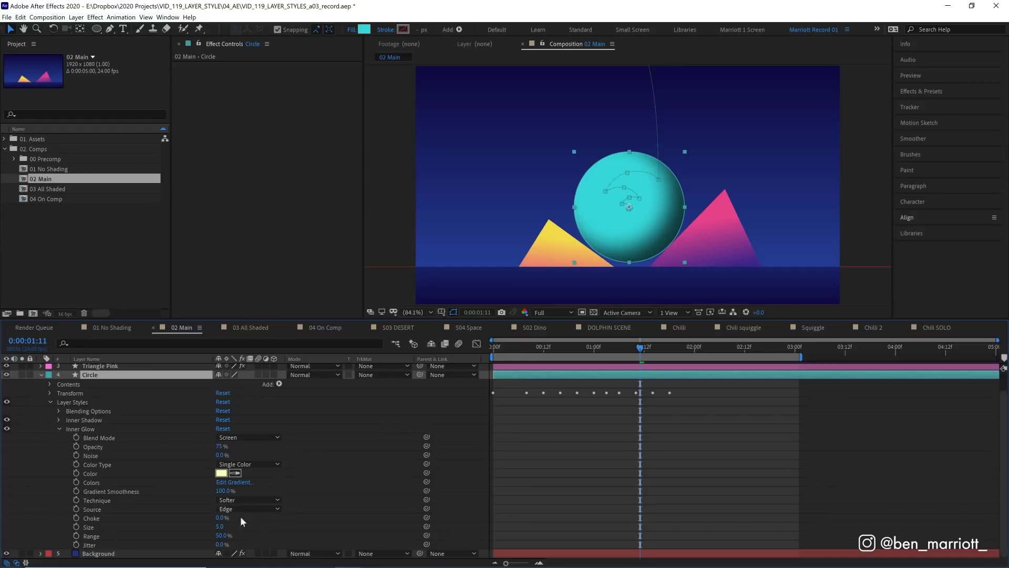
# Set the Inner Glow Choke to 21% and Size to 100
pyautogui.moveTo(224, 518); pyautogui.dragTo(231, 518)
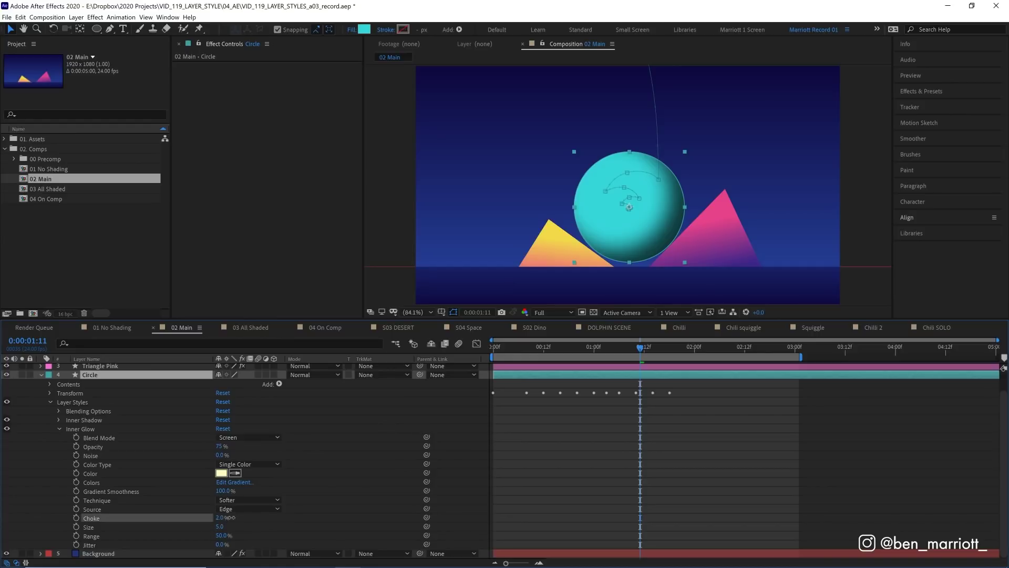
pyautogui.hotkey('ctrl', 'z')
pyautogui.press('.')
pyautogui.press('.')
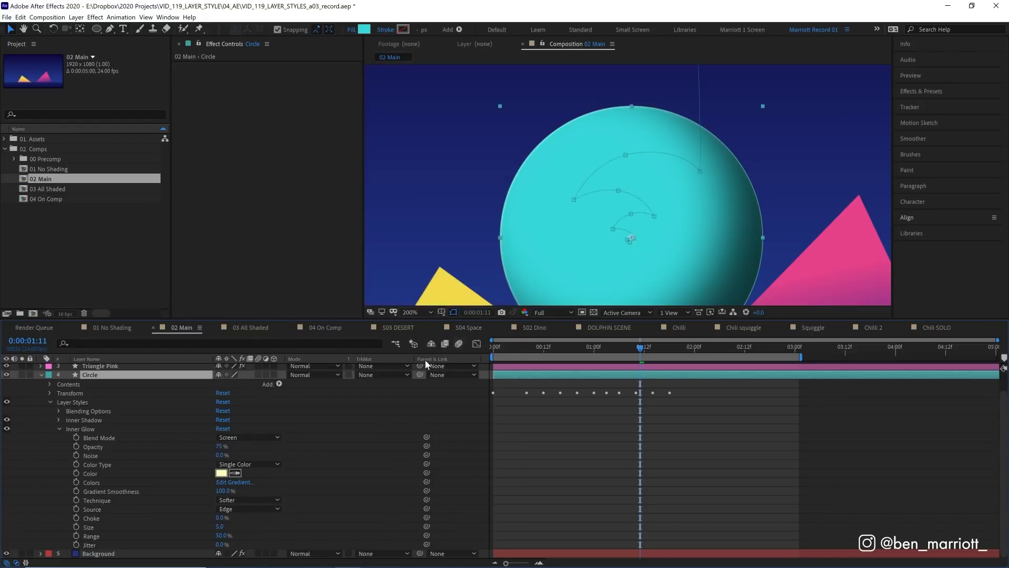
pyautogui.moveTo(220, 526)
pyautogui.mouseDown()
pyautogui.moveTo(266, 522)
pyautogui.moveTo(221, 518)
pyautogui.mouseUp()
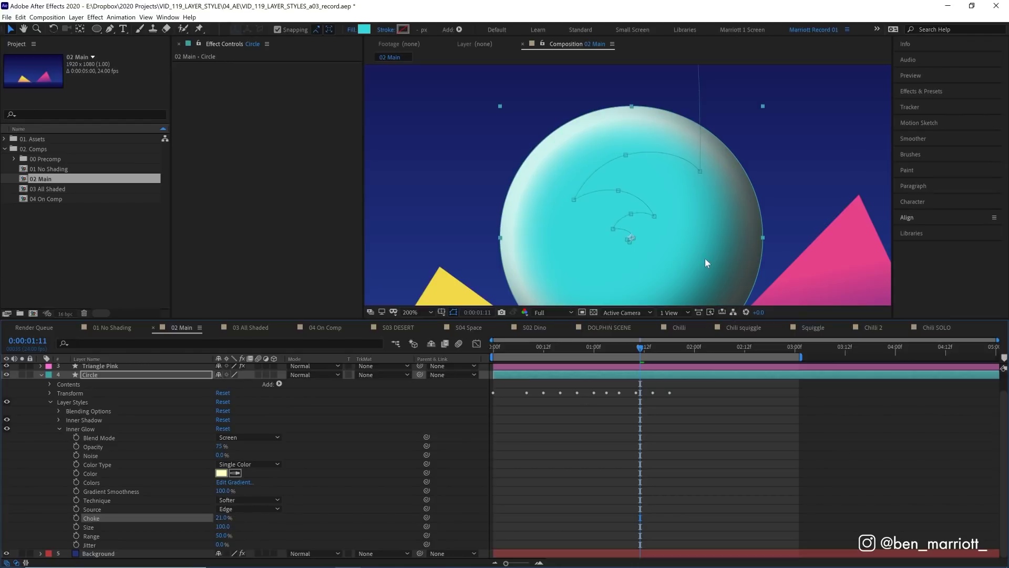
pyautogui.press(',')
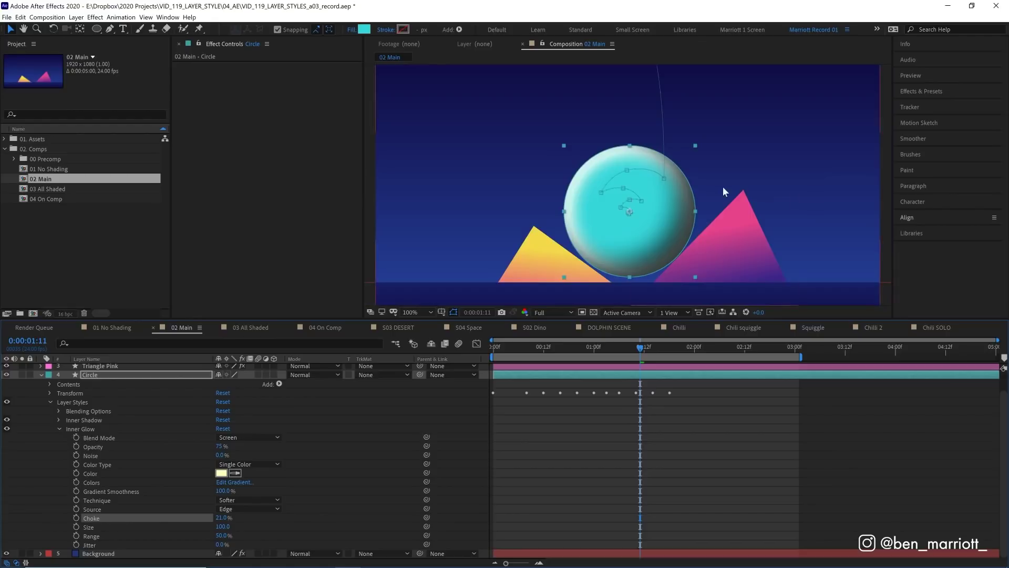
# Make the Inner Glow colour a fully saturated green, then toggle the glow to compare
pyautogui.click(222, 473)
pyautogui.moveTo(367, 364); pyautogui.dragTo(375, 344)
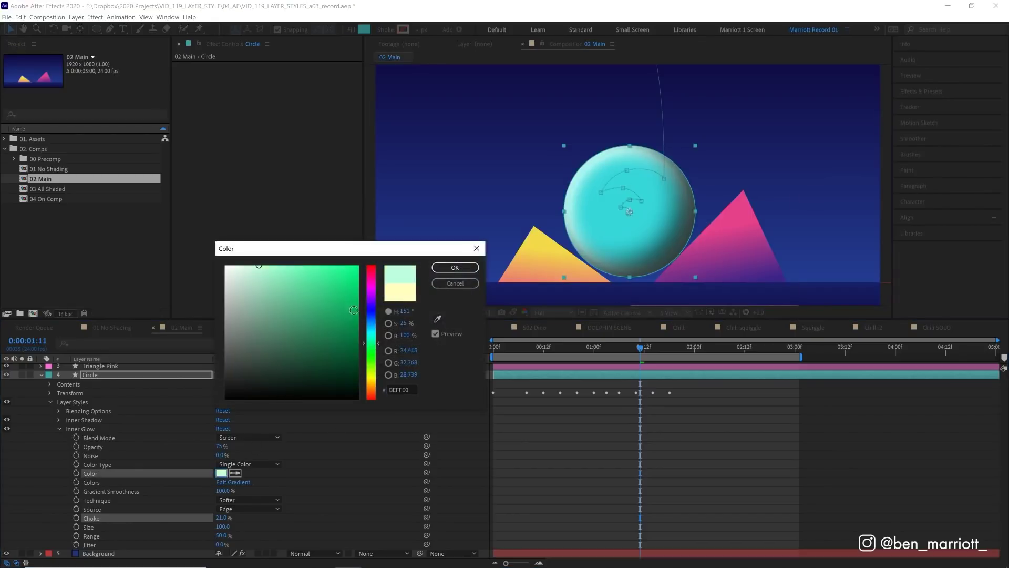
pyautogui.moveTo(354, 310); pyautogui.dragTo(359, 266)
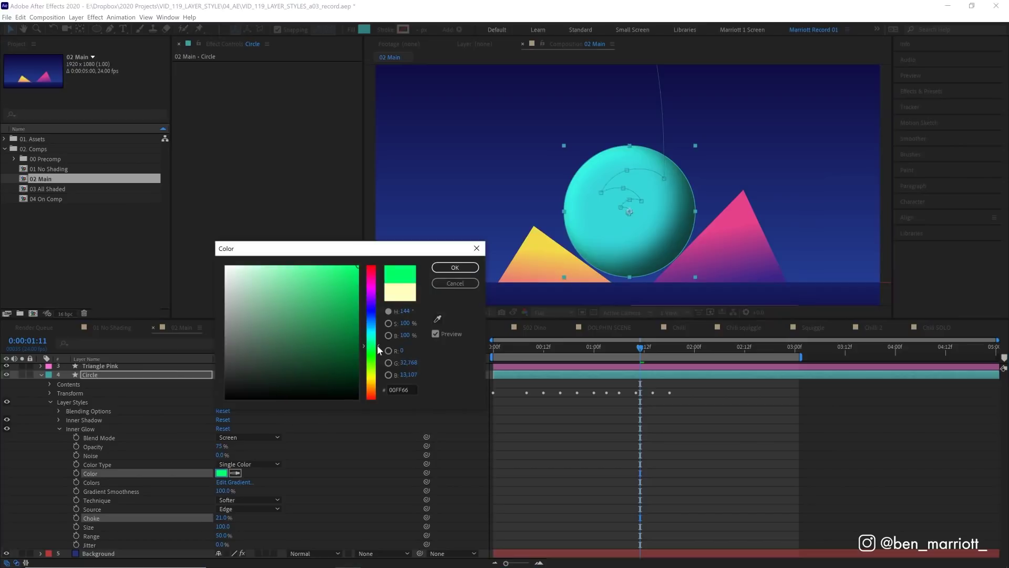
pyautogui.click(455, 267)
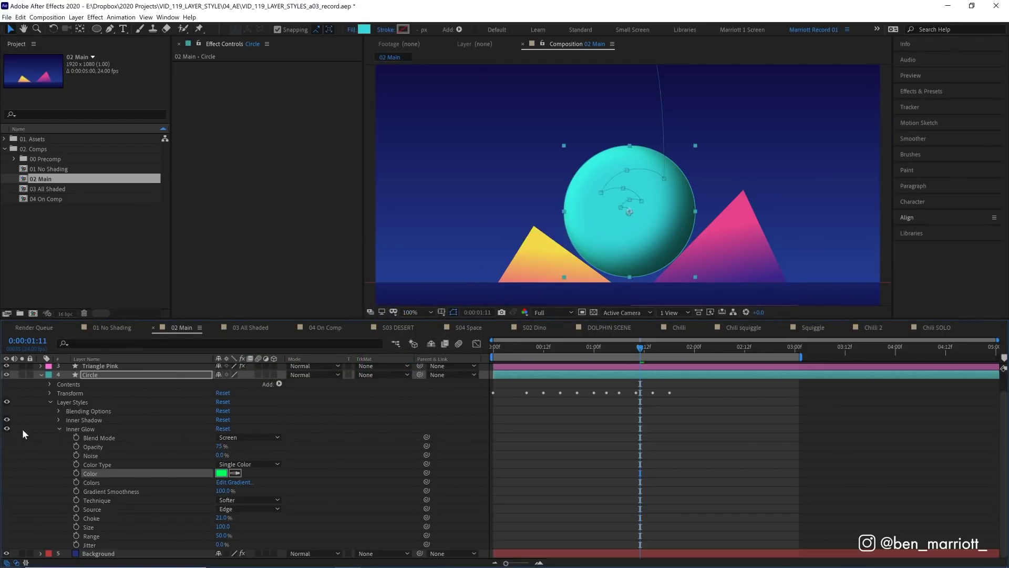
pyautogui.click(7, 429)
pyautogui.click(6, 428)
pyautogui.click(7, 429)
# Add a Bevel and Emboss style to the circle with Size about 215
pyautogui.rightClick(117, 375)
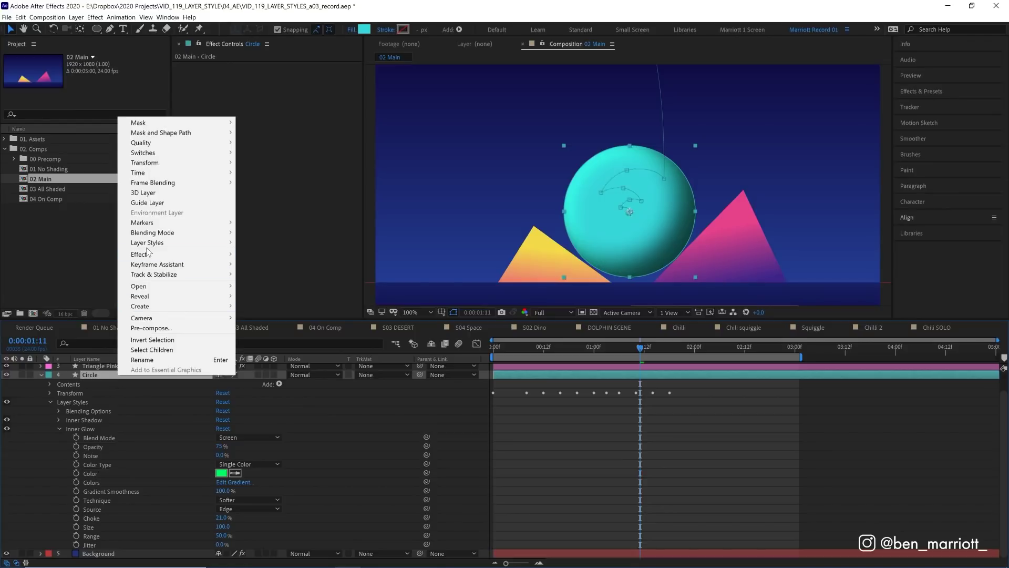
pyautogui.moveTo(156, 245)
pyautogui.click(273, 314)
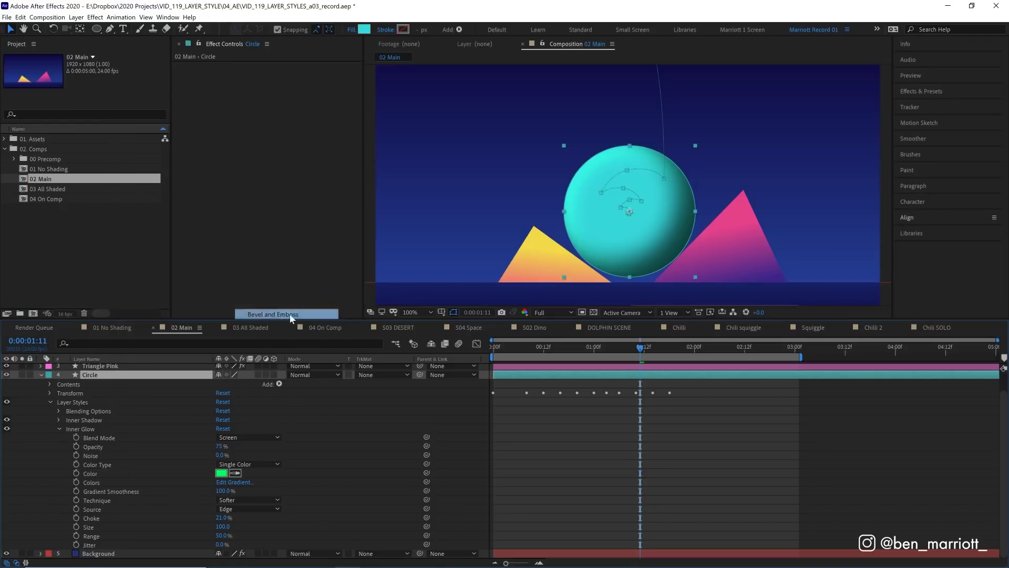
pyautogui.click(59, 429)
pyautogui.click(58, 457)
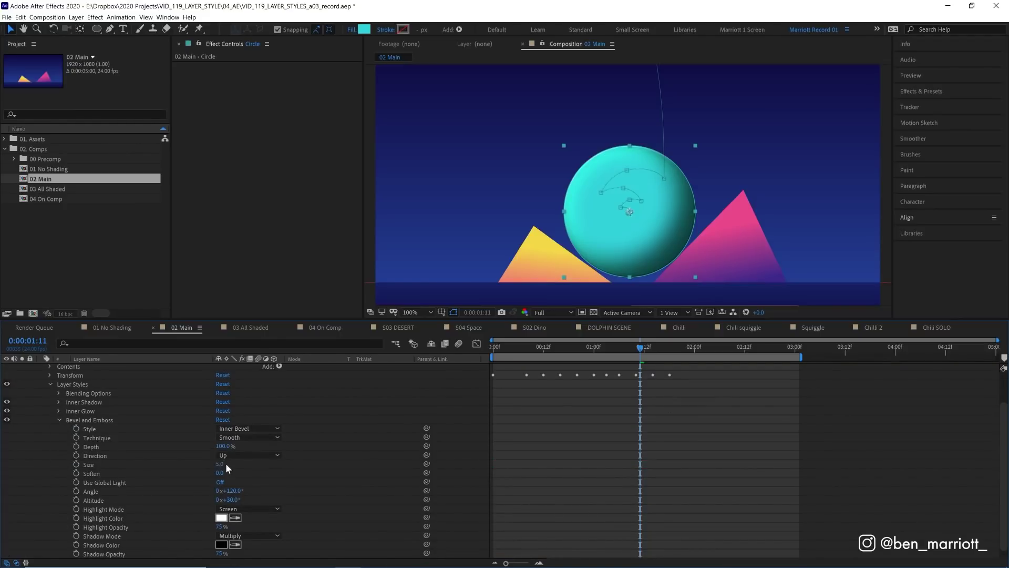
pyautogui.moveTo(226, 462); pyautogui.dragTo(322, 460)
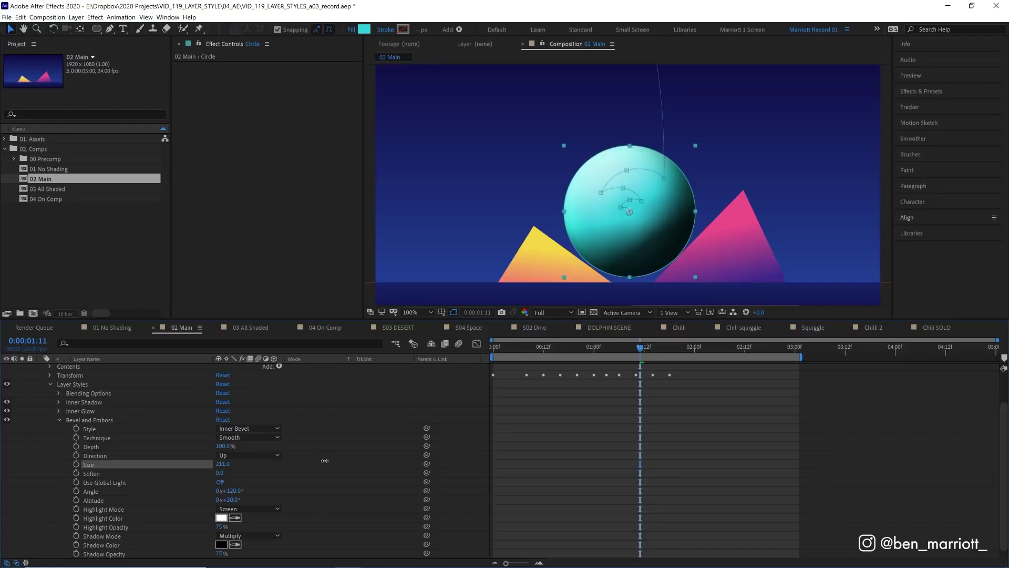
pyautogui.moveTo(325, 461); pyautogui.dragTo(374, 459)
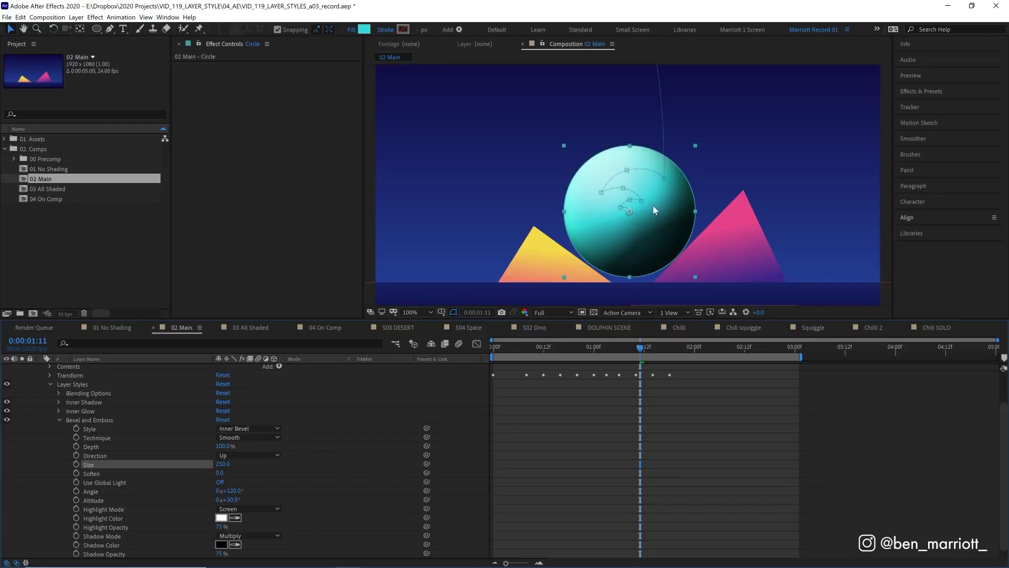
pyautogui.moveTo(217, 464); pyautogui.dragTo(211, 466)
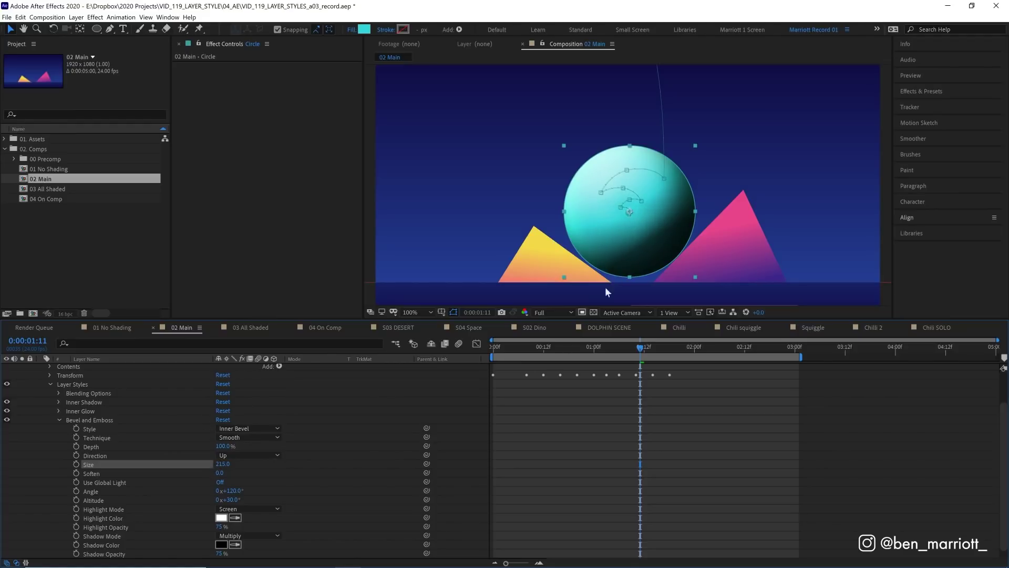
# Set the Bevel and Emboss shadow colour to magenta DB00FF
pyautogui.click(221, 544)
pyautogui.click(371, 294)
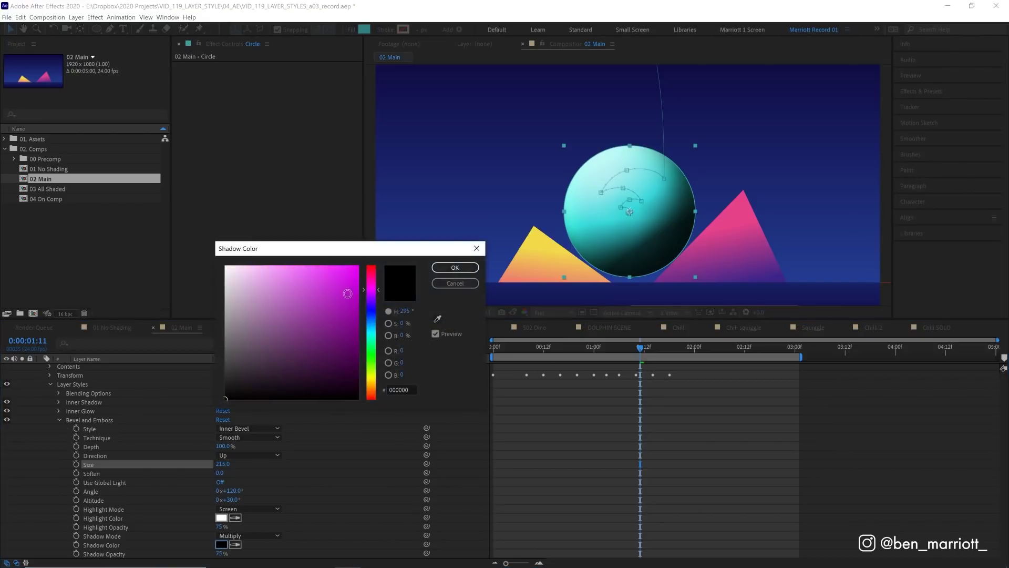
pyautogui.click(346, 294)
pyautogui.click(455, 267)
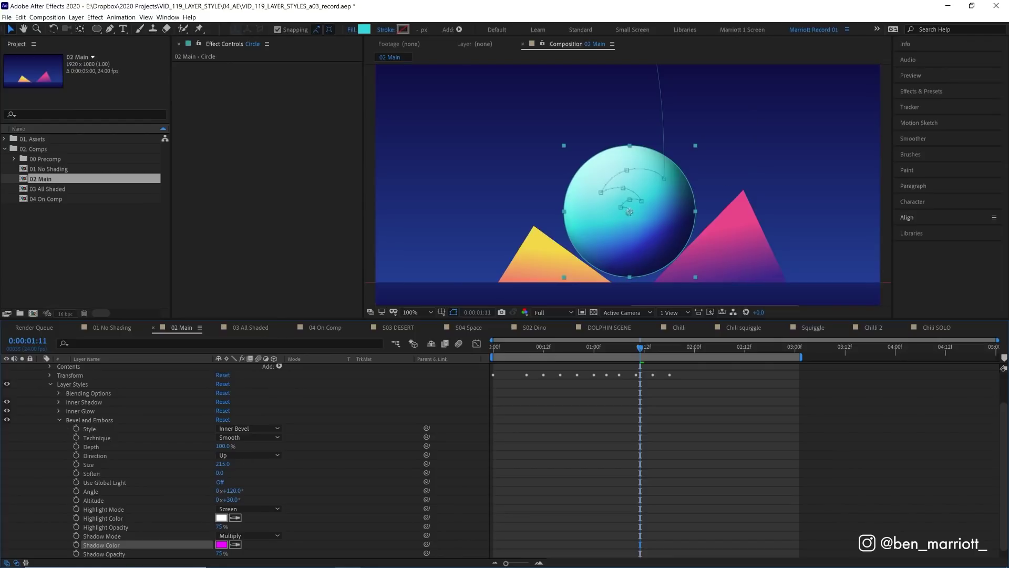
pyautogui.click(221, 544)
pyautogui.click(371, 398)
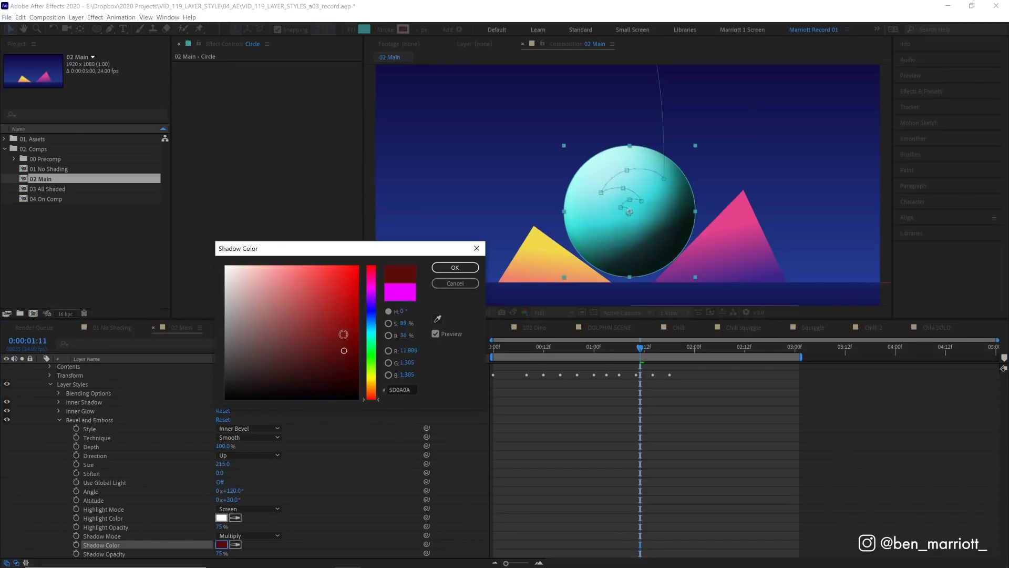
pyautogui.moveTo(343, 334); pyautogui.dragTo(371, 388)
pyautogui.click(371, 291)
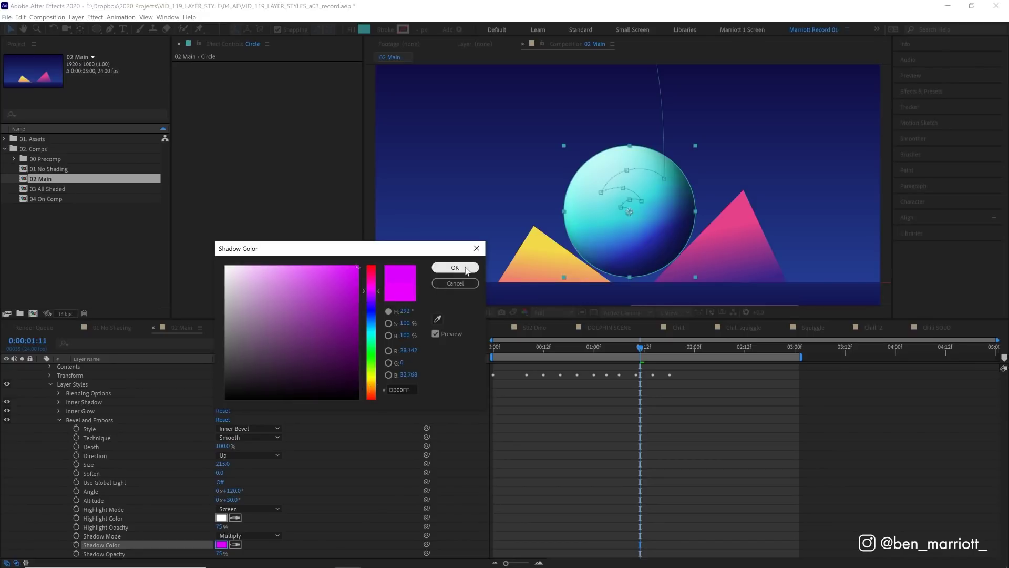
pyautogui.click(455, 267)
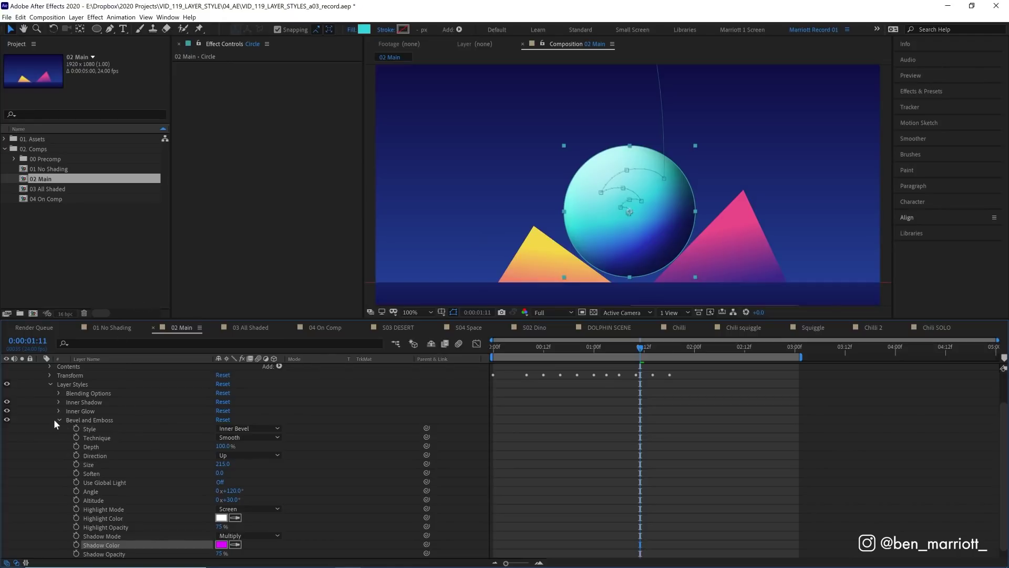
# Add a Gradient Overlay style to the circle with Overlay blend mode
pyautogui.scroll(2, 100, 410)
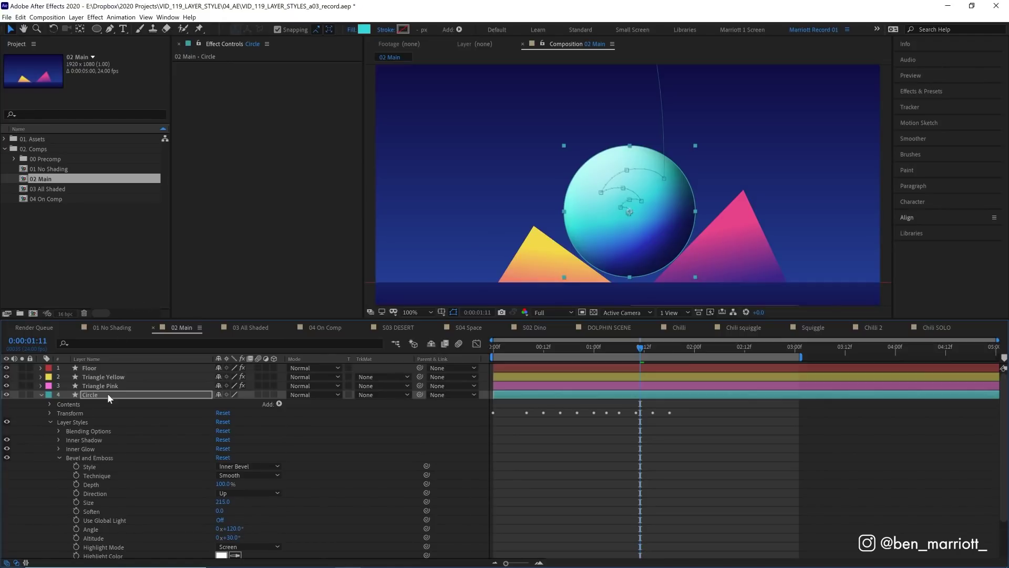
pyautogui.rightClick(108, 393)
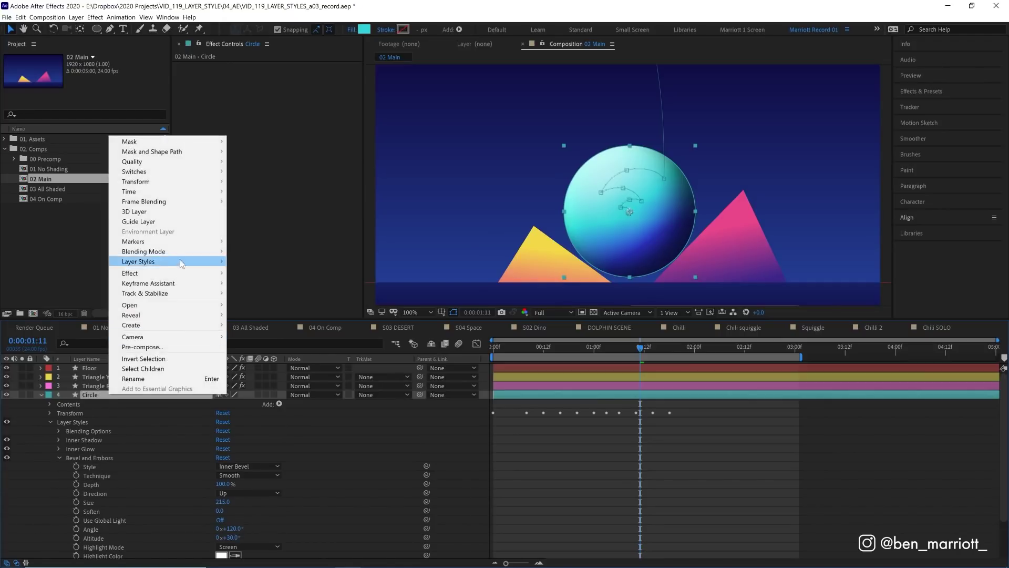
pyautogui.moveTo(173, 261)
pyautogui.click(261, 363)
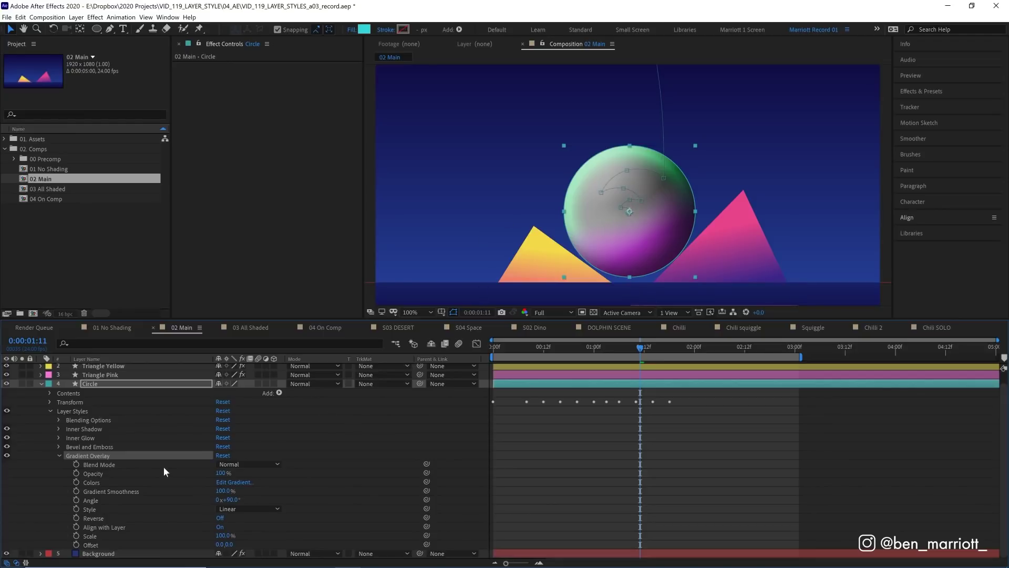
pyautogui.click(225, 465)
pyautogui.click(235, 309)
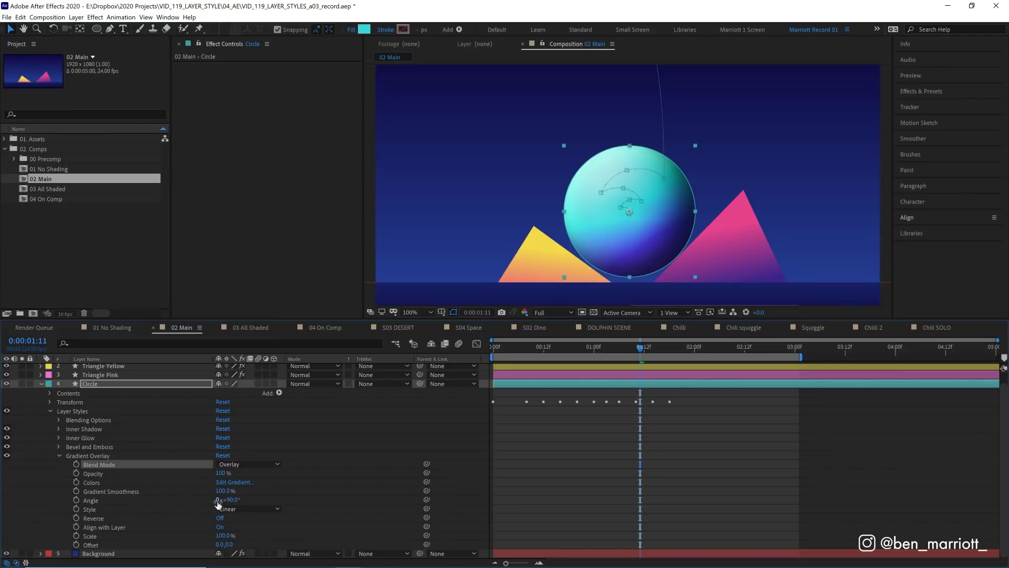
# Set the Gradient Overlay angle to -17° and Scale to 113%, toggling it to compare
pyautogui.moveTo(218, 504)
pyautogui.mouseDown()
pyautogui.moveTo(231, 504)
pyautogui.moveTo(163, 503)
pyautogui.moveTo(178, 503)
pyautogui.mouseUp()
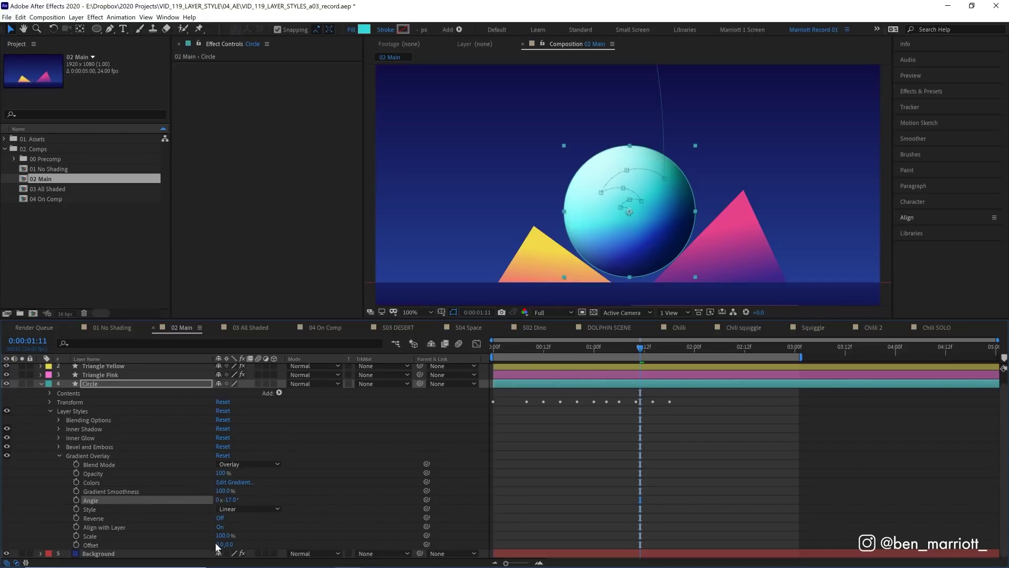
pyautogui.moveTo(222, 535); pyautogui.dragTo(155, 538)
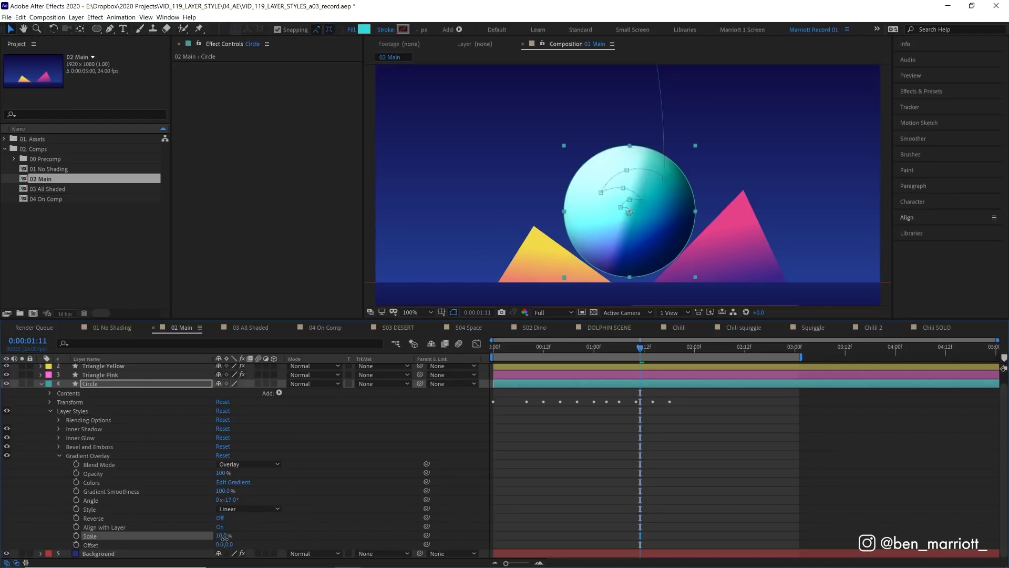
pyautogui.moveTo(223, 536); pyautogui.dragTo(286, 546)
pyautogui.click(8, 455)
pyautogui.click(8, 455)
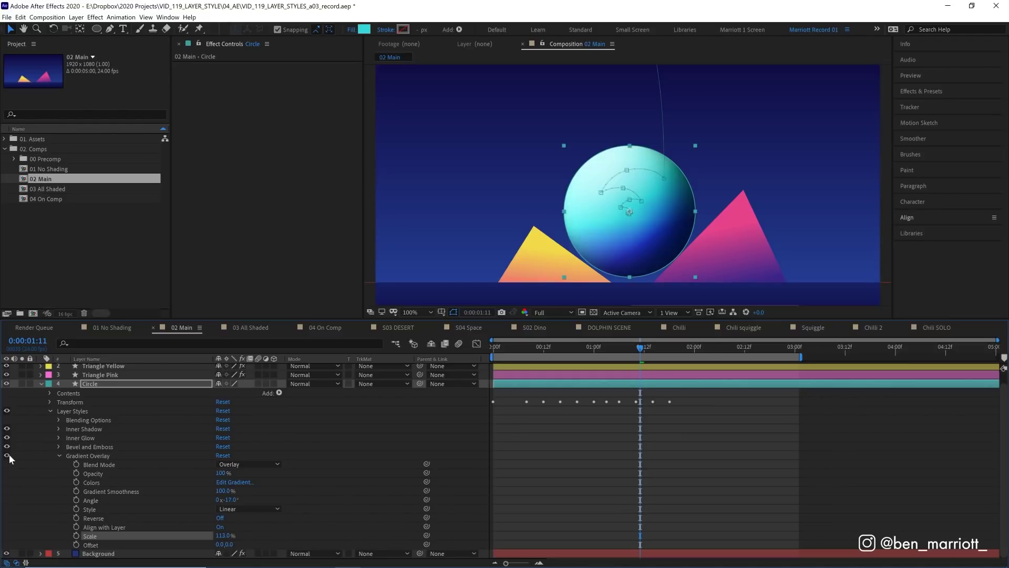
pyautogui.click(8, 455)
pyautogui.click(8, 455)
pyautogui.click(8, 455)
pyautogui.click(8, 455)
pyautogui.click(6, 455)
pyautogui.press('space')
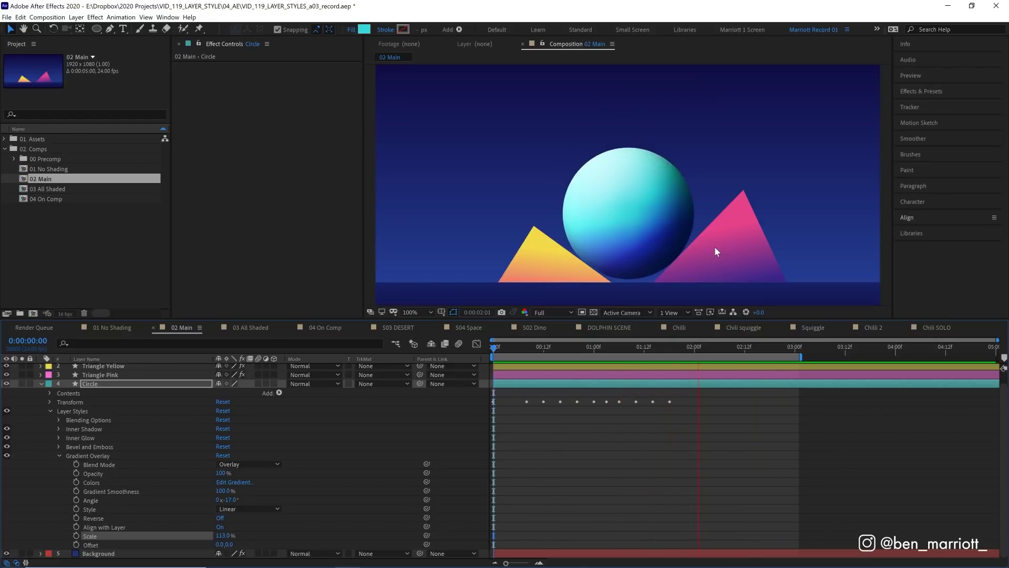
# At 0:00:02:08, duplicate Triangle Pink and rename the copy 'Triangle Pink Reflection'
pyautogui.click(41, 383)
pyautogui.moveTo(543, 352); pyautogui.dragTo(728, 343)
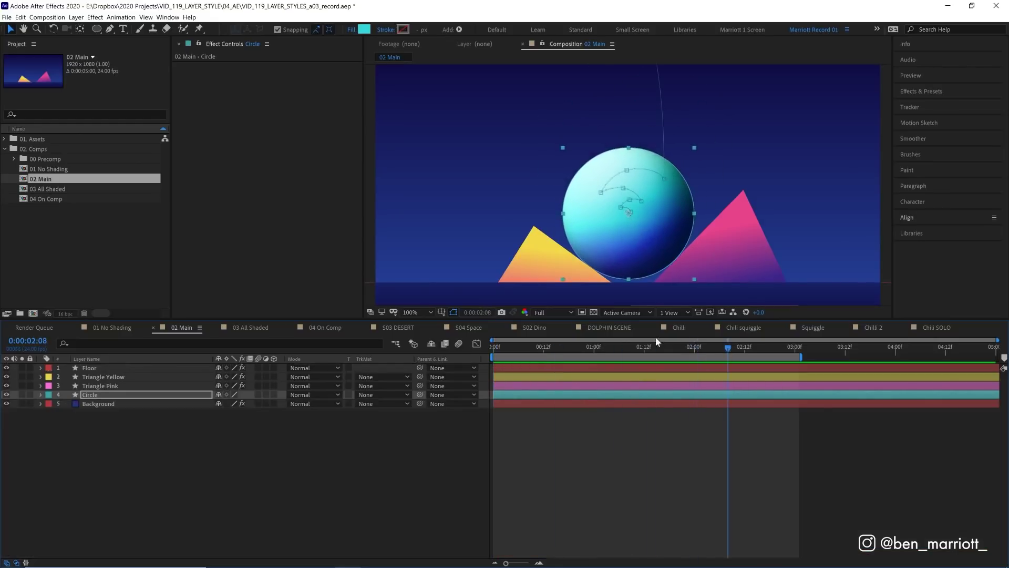
pyautogui.click(92, 387)
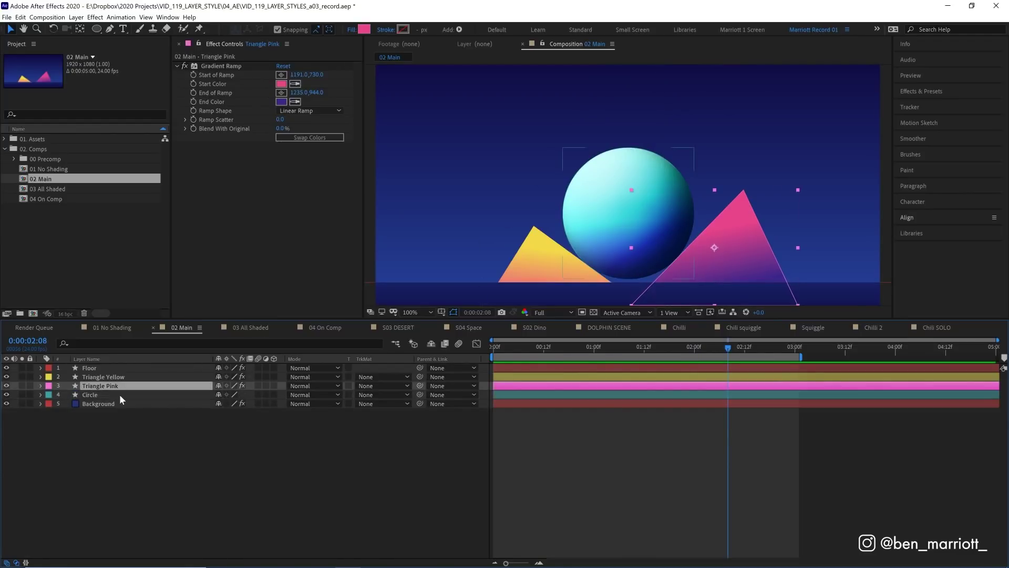
pyautogui.hotkey('ctrl', 'd')
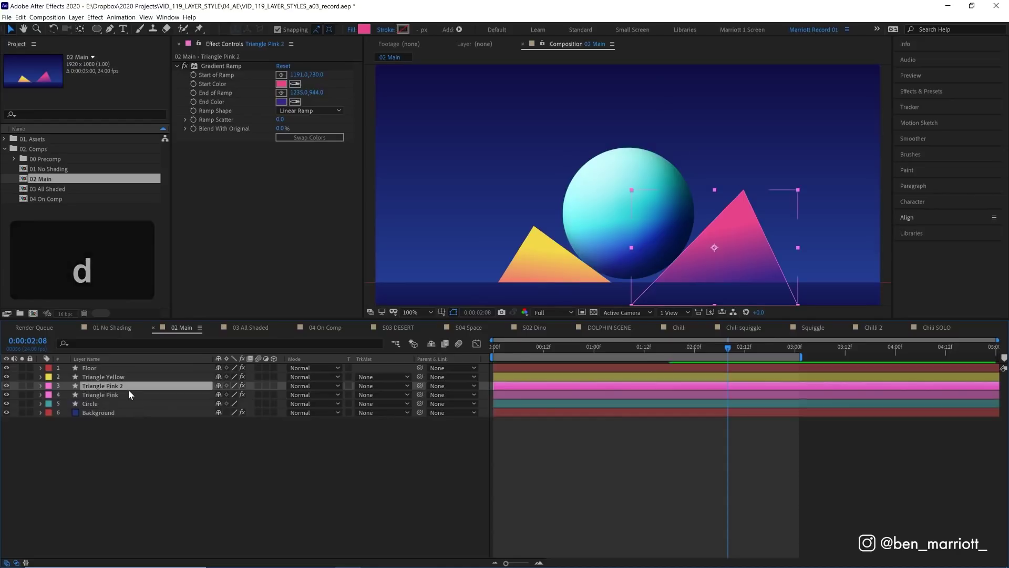
pyautogui.press('Return')
pyautogui.click(129, 386)
pyautogui.press('BackSpace')
pyautogui.write('Reflection')
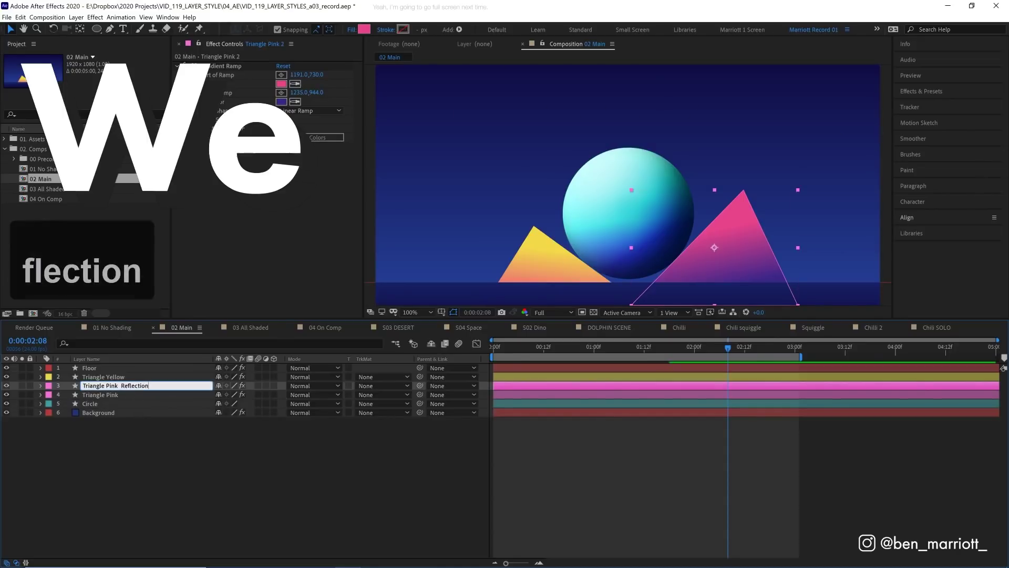
pyautogui.press('Return')
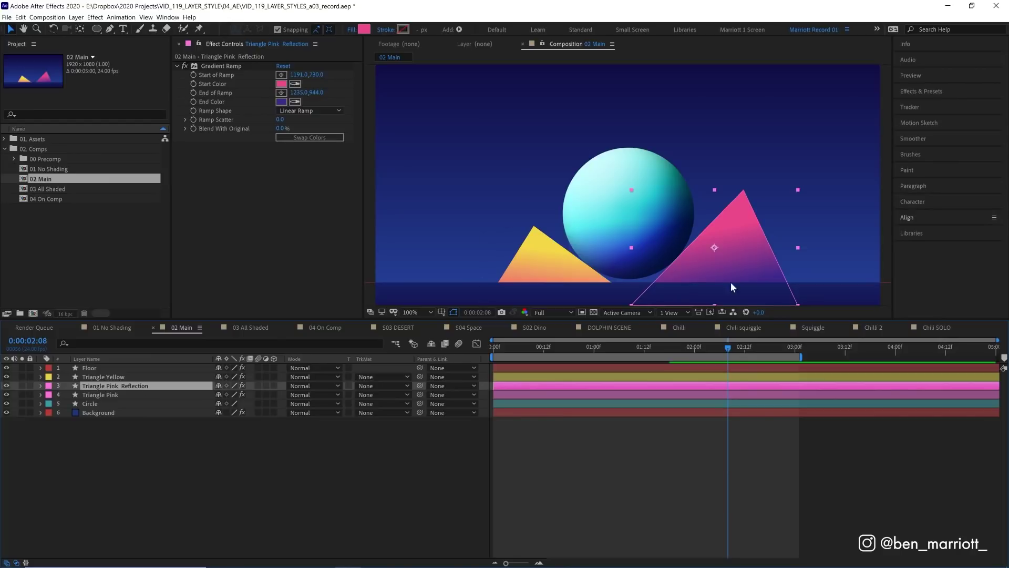
# Apply Gaussian Blur with Blurriness 150 to the reflection layer
pyautogui.click(942, 91)
pyautogui.write('blur')
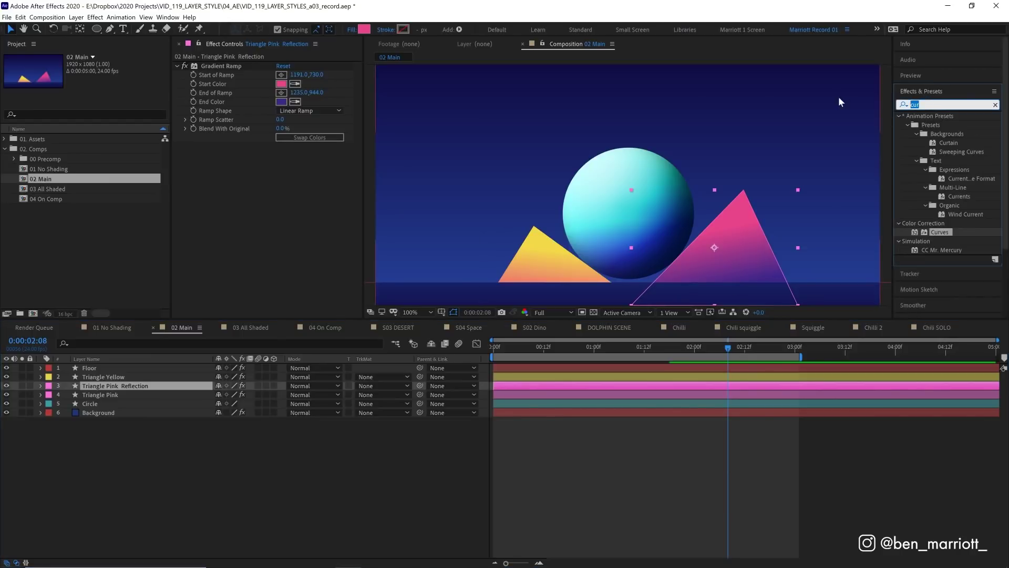
pyautogui.moveTo(949, 274); pyautogui.dragTo(292, 147)
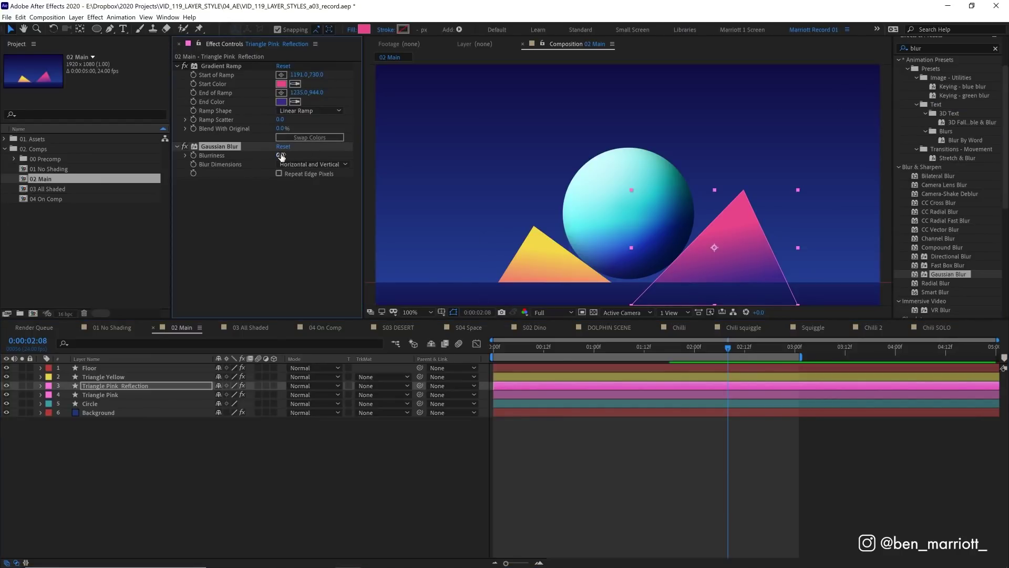
pyautogui.press('Return')
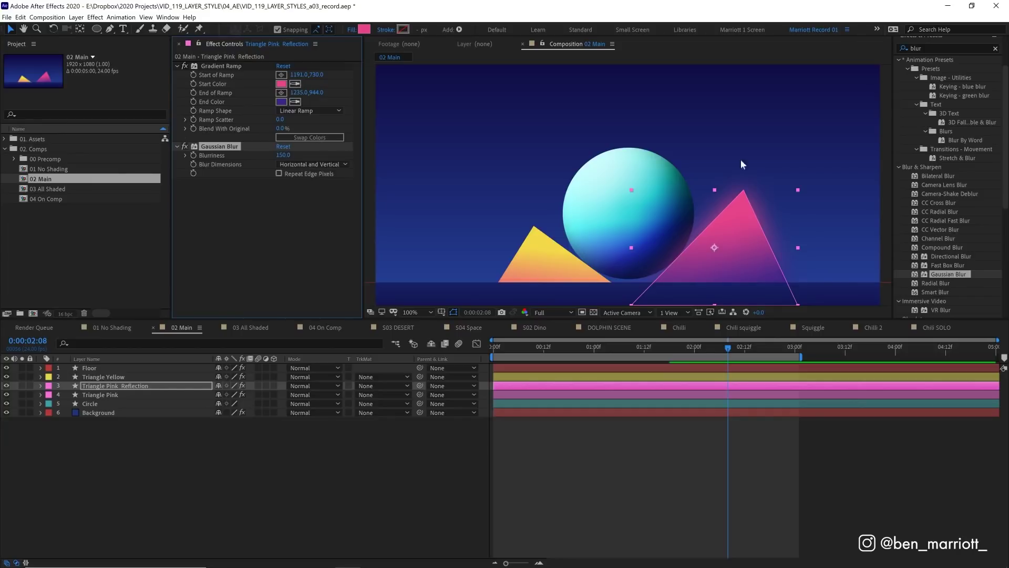
# Add Set Matte to the reflection, taking the matte from the Circle layer
pyautogui.click(930, 49)
pyautogui.write('set matte')
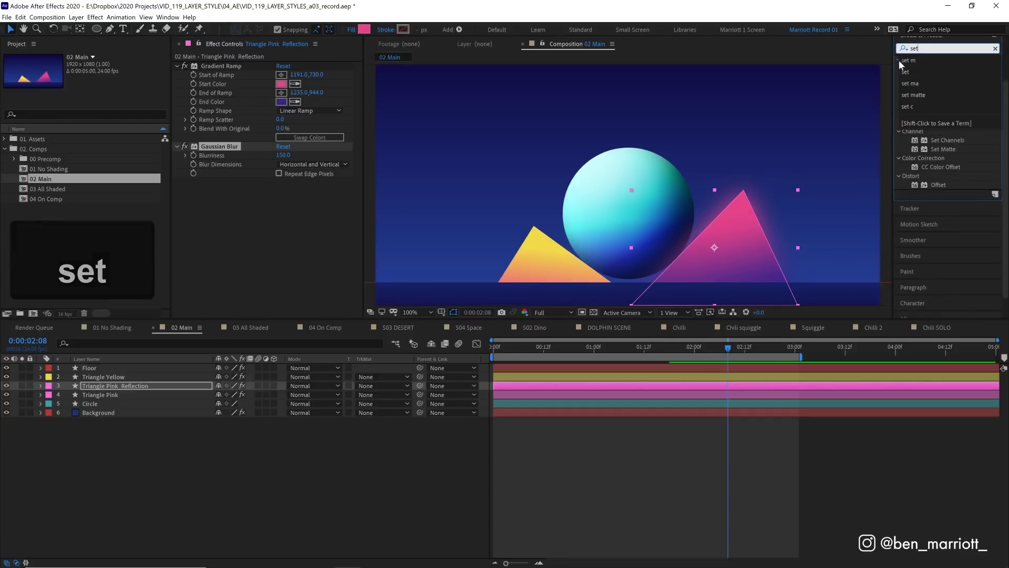
pyautogui.moveTo(943, 124); pyautogui.dragTo(226, 180)
pyautogui.click(295, 191)
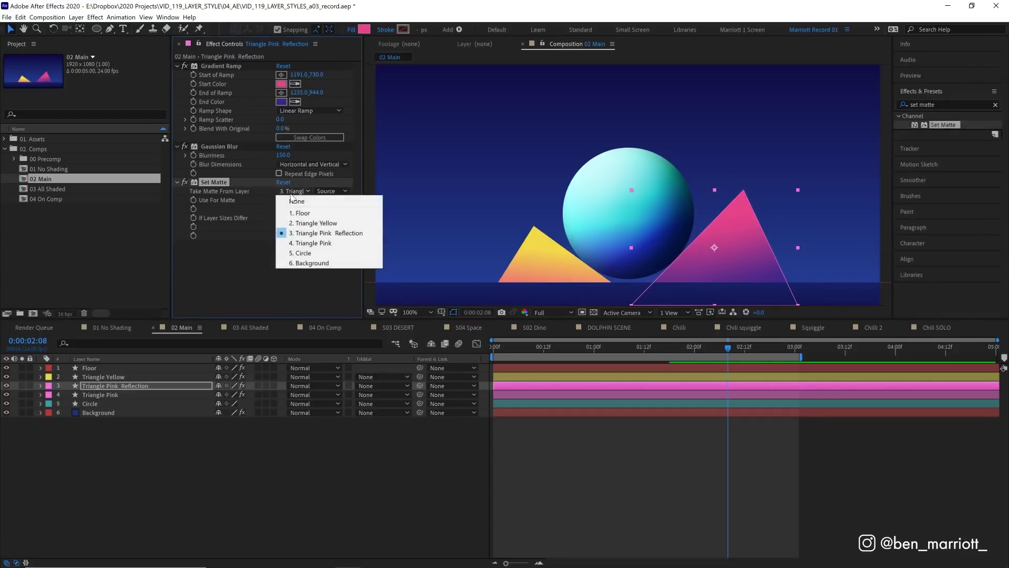
pyautogui.click(316, 256)
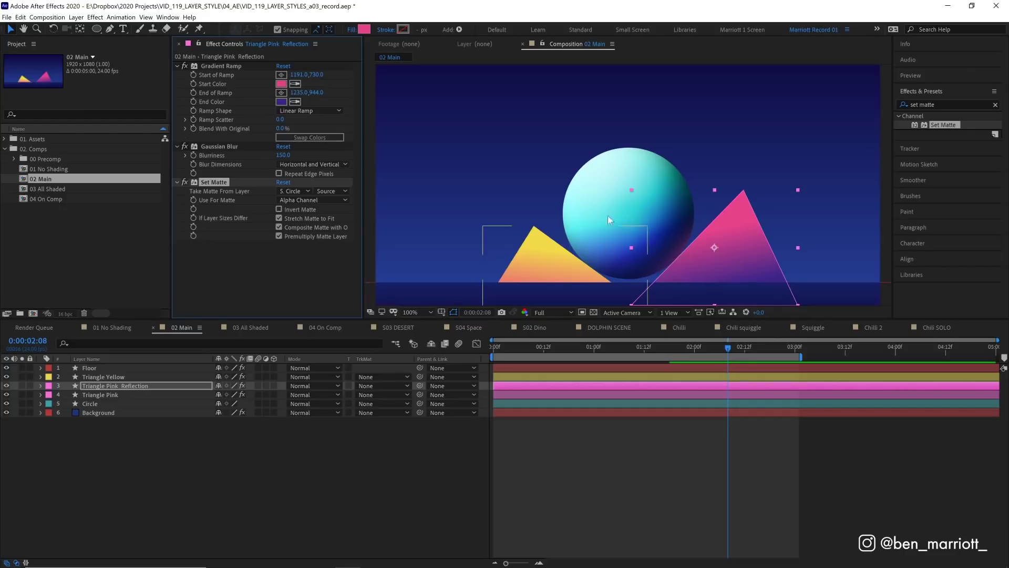
# Nudge Triangle Pink Reflection left and down with Shift+arrow keys, then scrub to check it
pyautogui.click(7, 386)
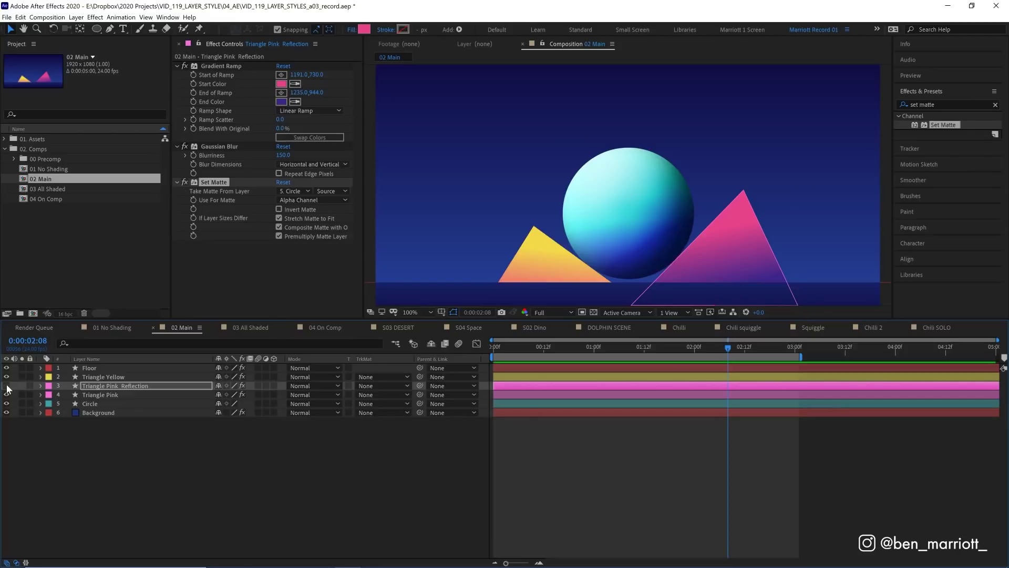
pyautogui.click(6, 386)
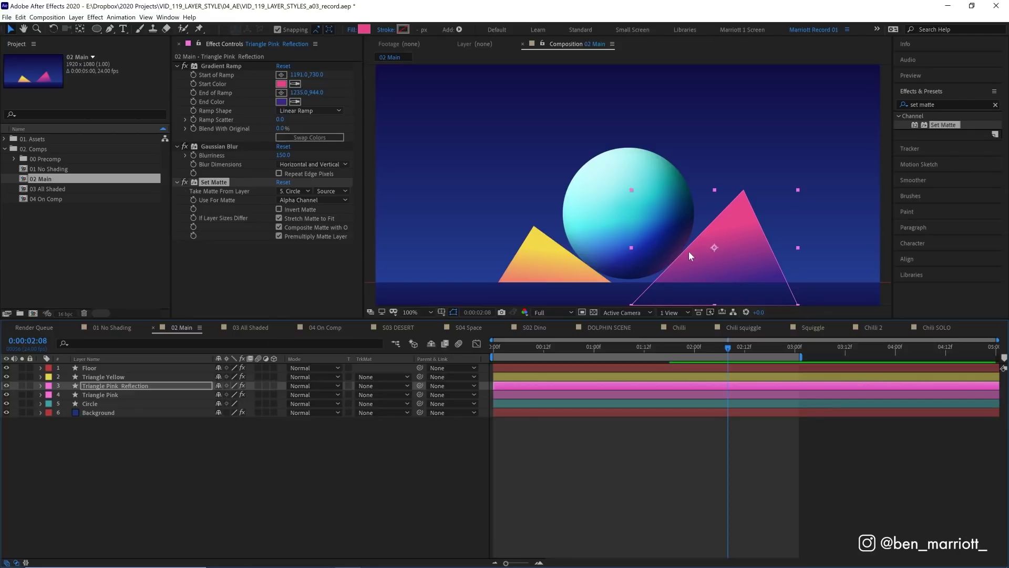
pyautogui.hotkey('shift', 'Left')
pyautogui.hotkey('shift', 'Left')
pyautogui.hotkey('shift', 'Left')
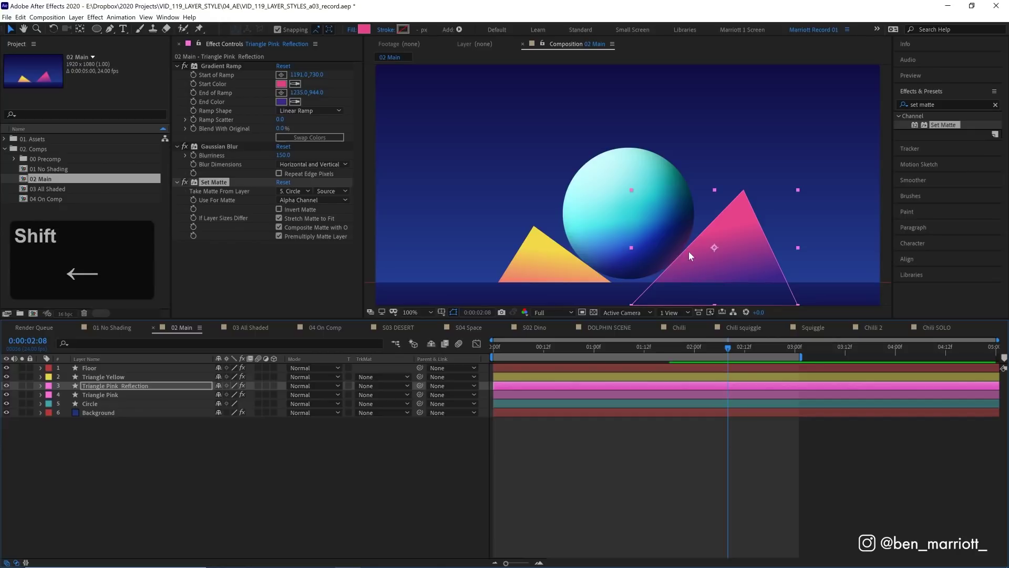
pyautogui.hotkey('shift', 'Down')
pyautogui.hotkey('shift', 'Down')
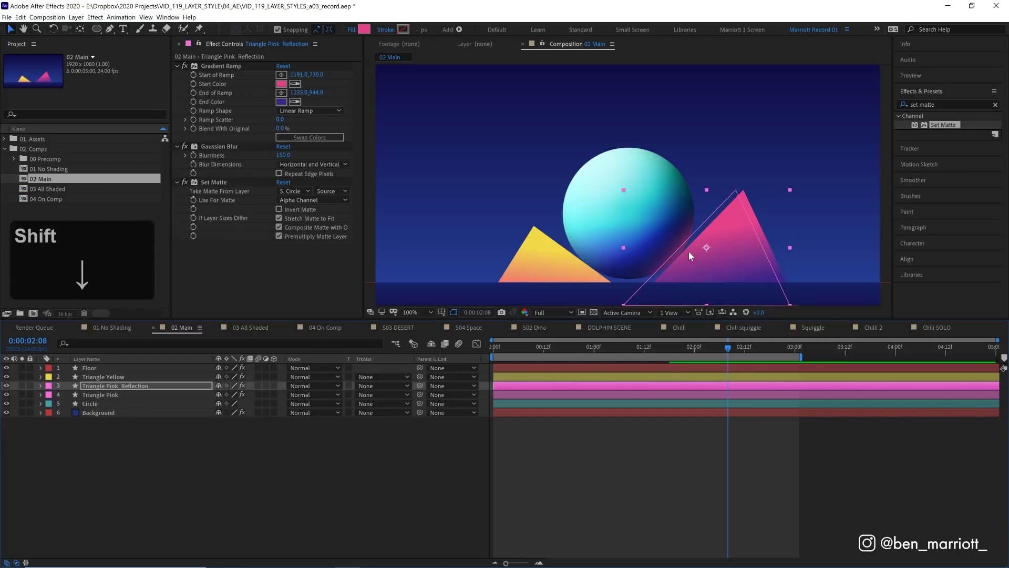
pyautogui.hotkey('shift', 'Left')
pyautogui.hotkey('shift', 'Left')
pyautogui.hotkey('shift', 'Left')
pyautogui.press('j')
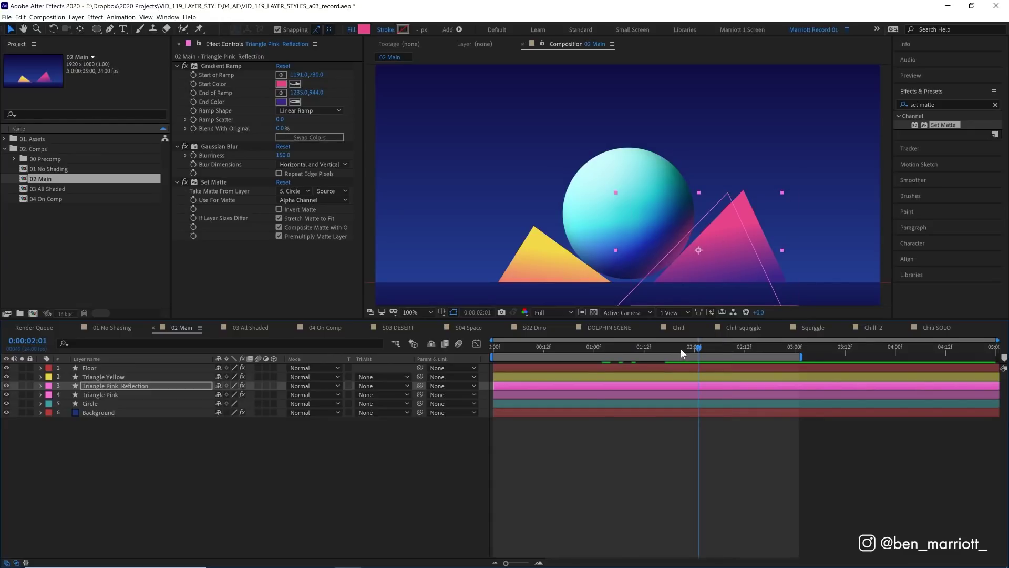
pyautogui.moveTo(680, 348)
pyautogui.mouseDown()
pyautogui.moveTo(554, 345)
pyautogui.moveTo(695, 357)
pyautogui.mouseUp()
pyautogui.press('F2')
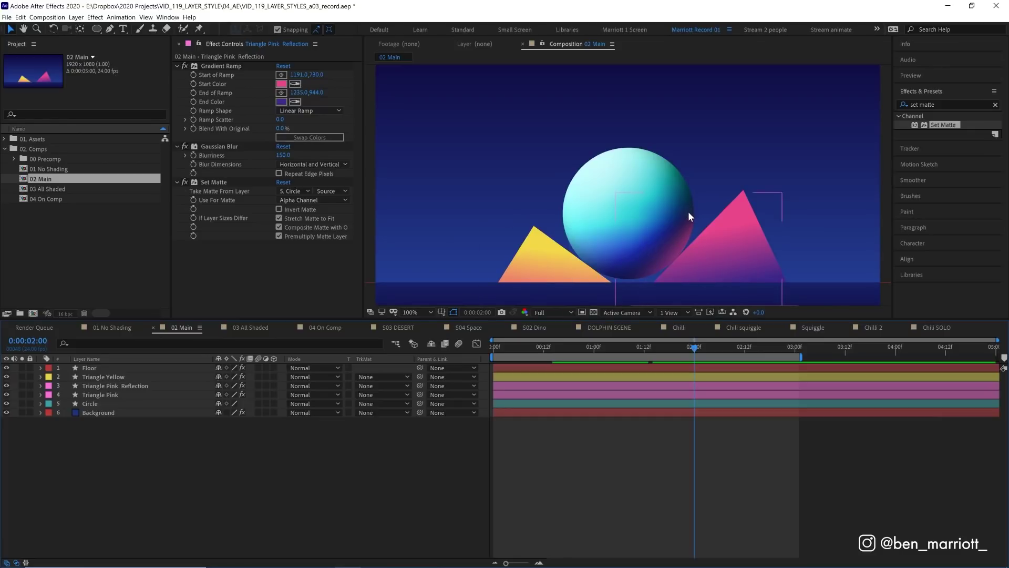
# Move the reflection's Gaussian Blur below Set Matte, then toggle the blur to compare
pyautogui.click(149, 386)
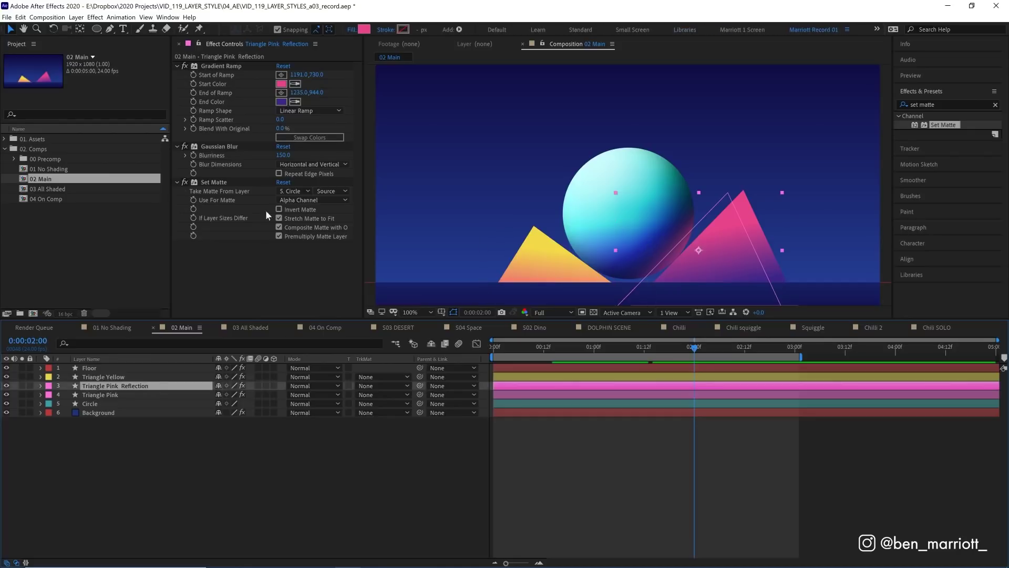
pyautogui.click(230, 146)
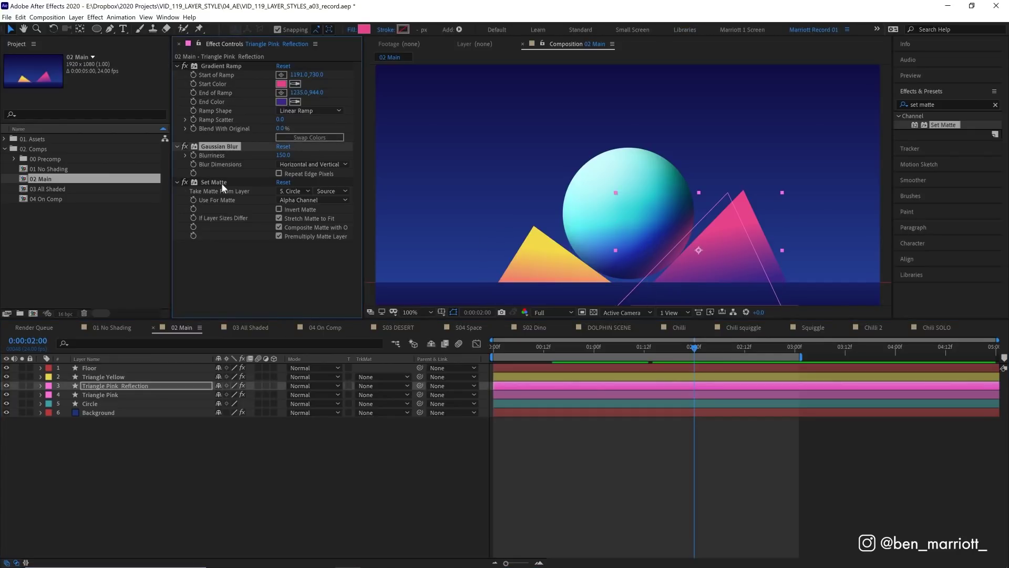
pyautogui.moveTo(207, 148); pyautogui.dragTo(235, 272)
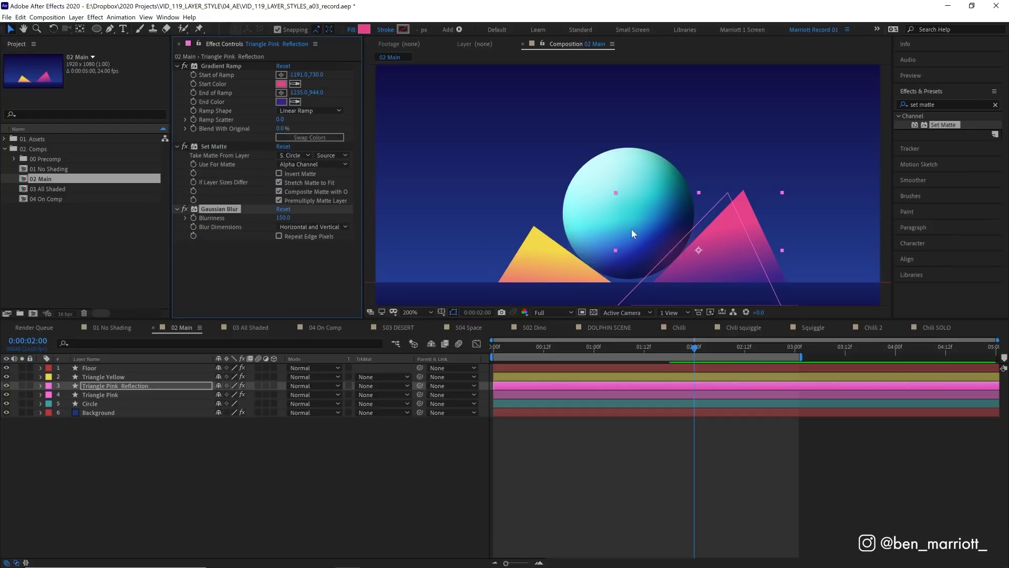
pyautogui.press('space')
pyautogui.moveTo(632, 229); pyautogui.dragTo(534, 134)
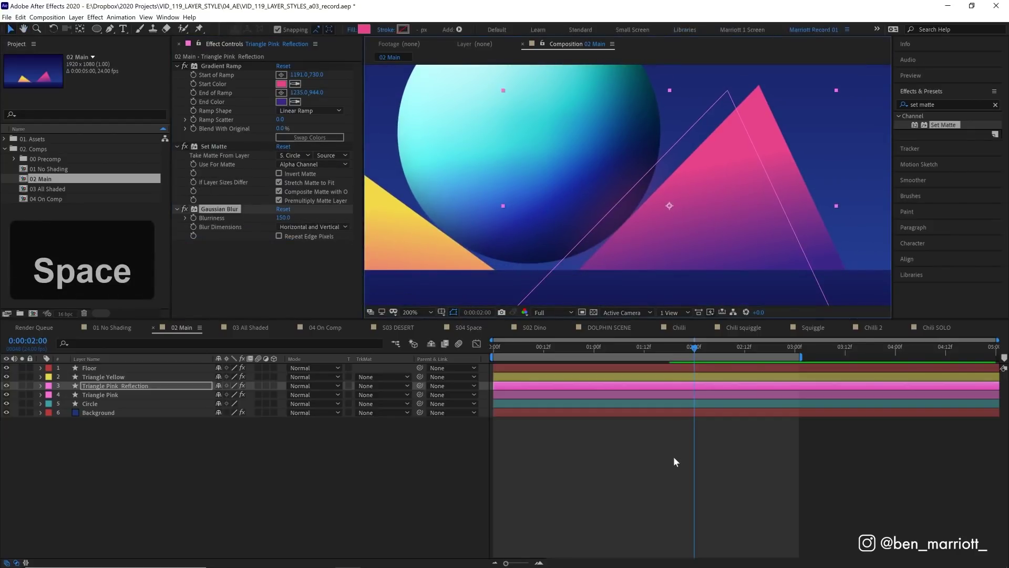
pyautogui.click(675, 461)
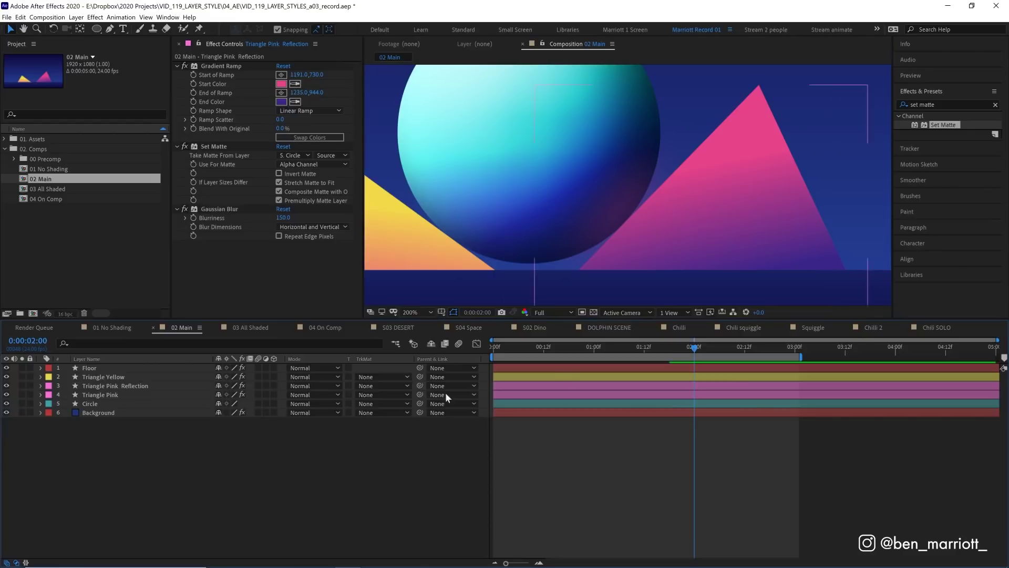
pyautogui.click(137, 386)
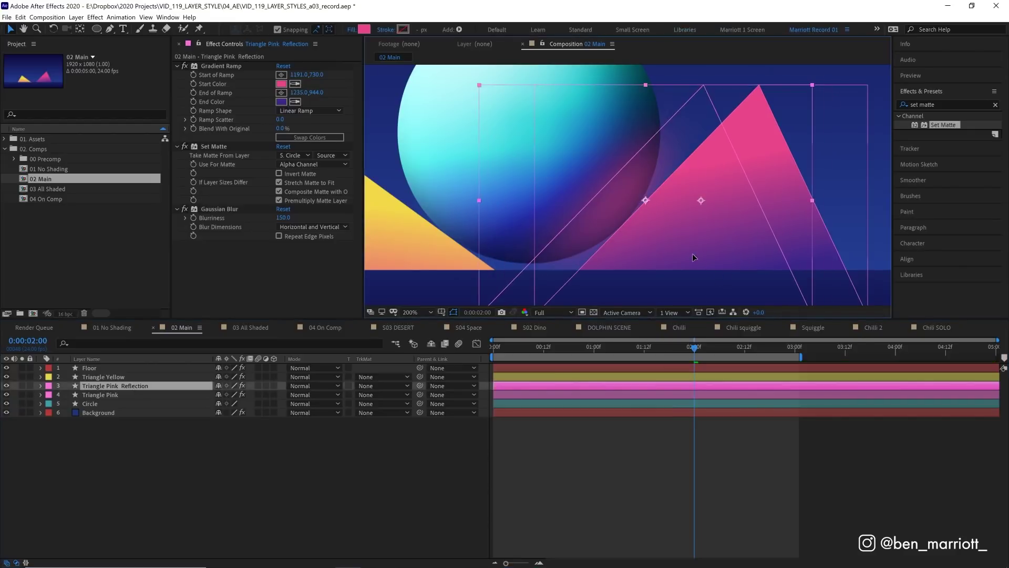
pyautogui.hotkey('ctrl', 'z')
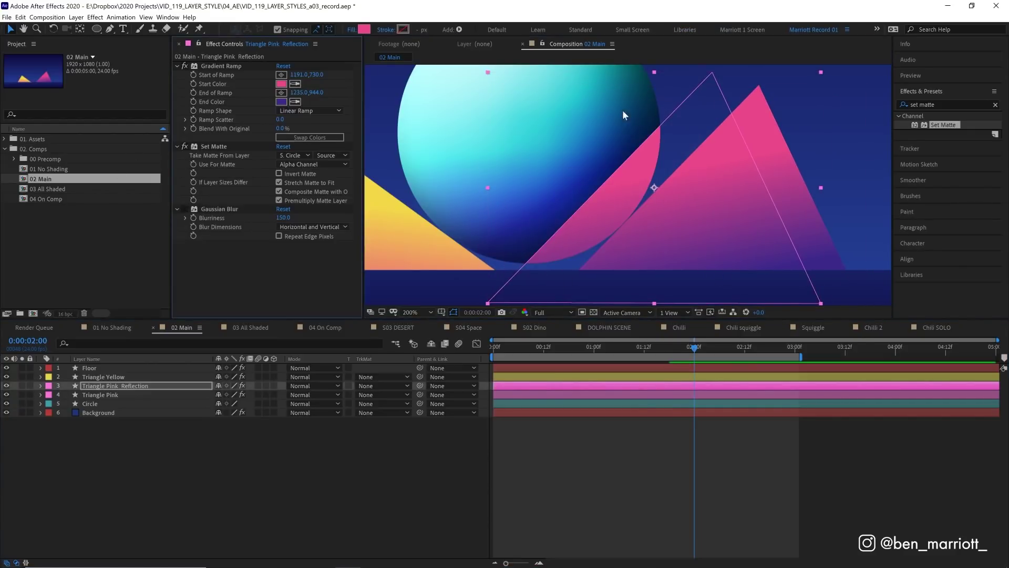
pyautogui.click(183, 208)
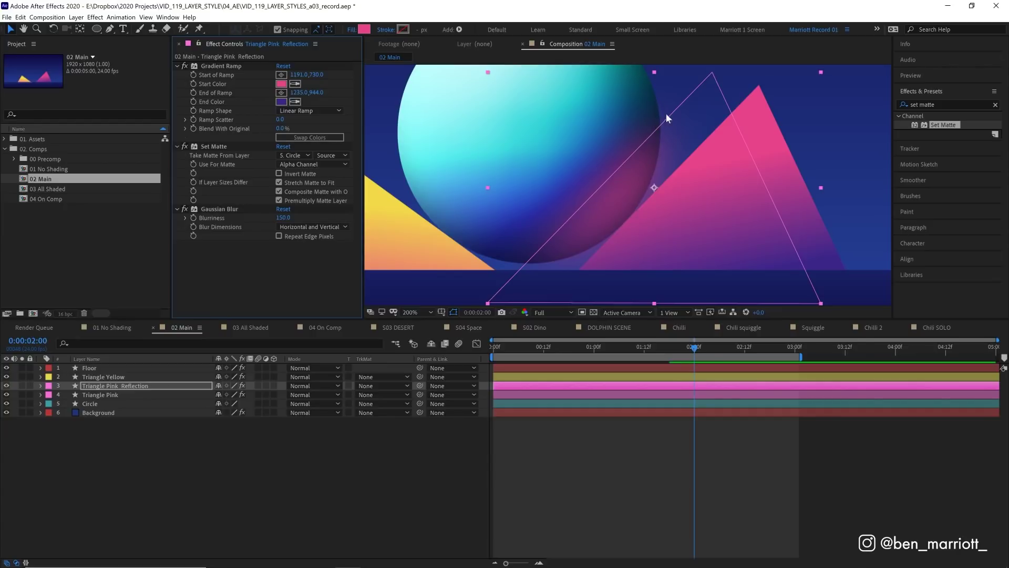
# Duplicate Set Matte, place Set Matte 2 below Gaussian Blur, and shift the pink reflection right
pyautogui.click(245, 150)
pyautogui.hotkey('ctrl', 'd')
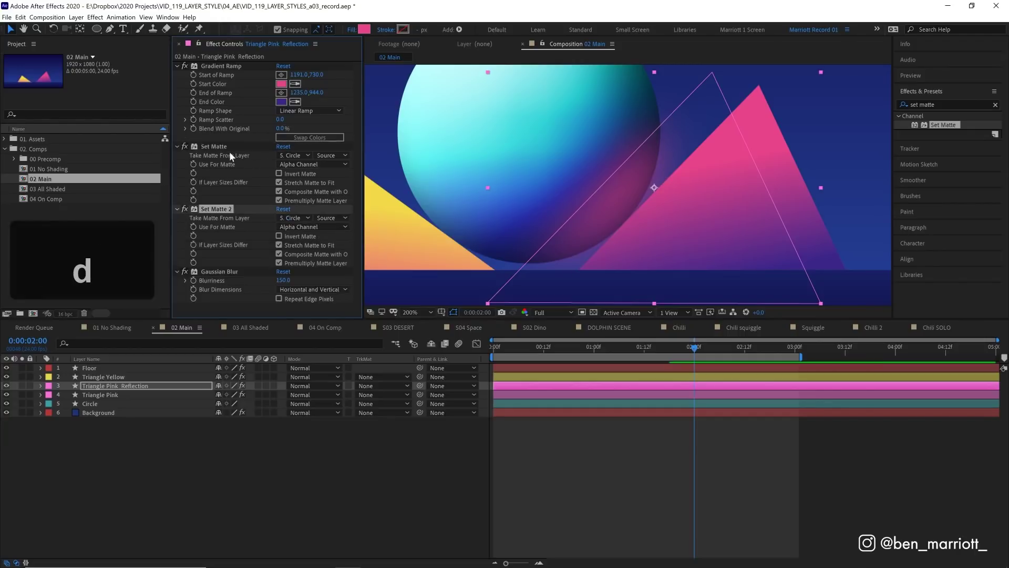
pyautogui.moveTo(222, 283); pyautogui.dragTo(217, 283)
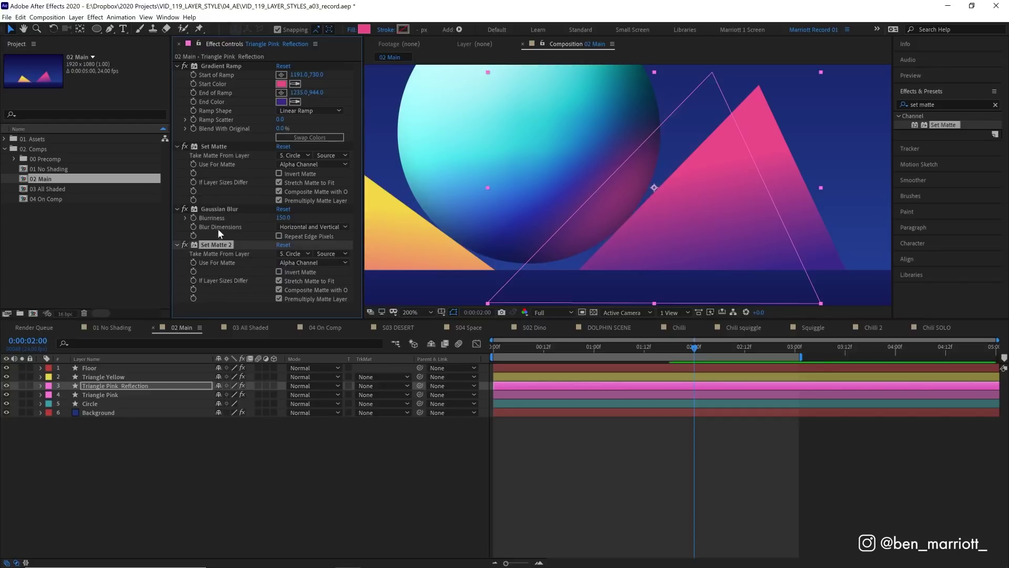
pyautogui.moveTo(687, 138); pyautogui.dragTo(701, 139)
pyautogui.click(643, 461)
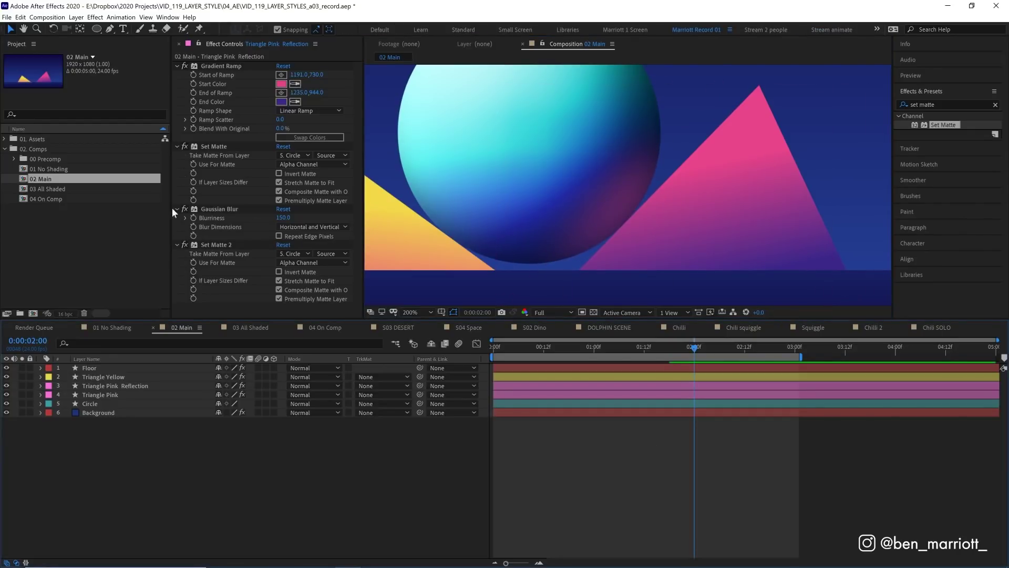
# Disable the first Set Matte to compare, then nudge the Triangle Pink Reflection left
pyautogui.click(184, 147)
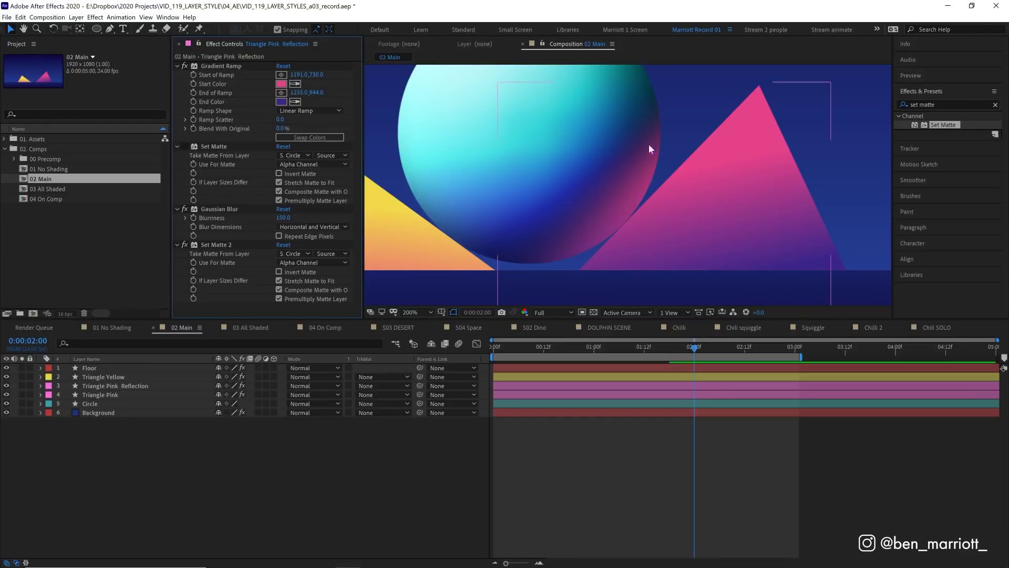
pyautogui.scroll(-2, 654, 190)
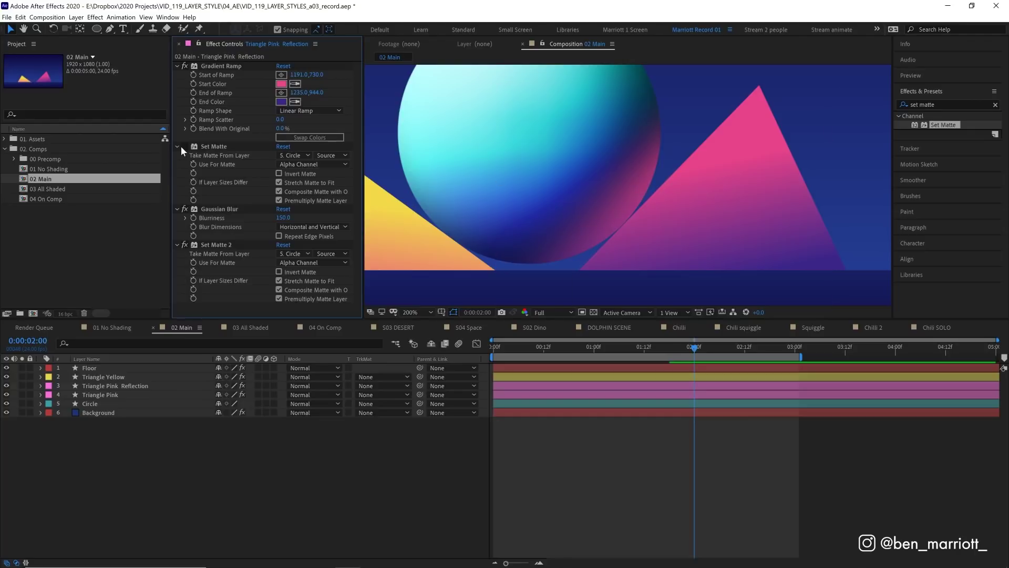
pyautogui.press(',')
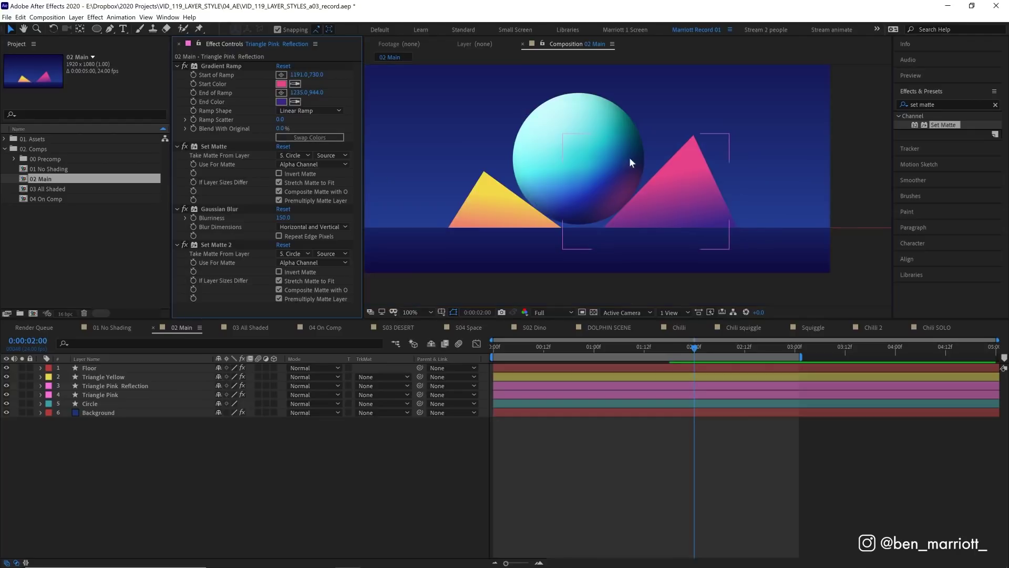
pyautogui.click(130, 386)
pyautogui.hotkey('shift', 'd')
pyautogui.hotkey('shift', 'Left')
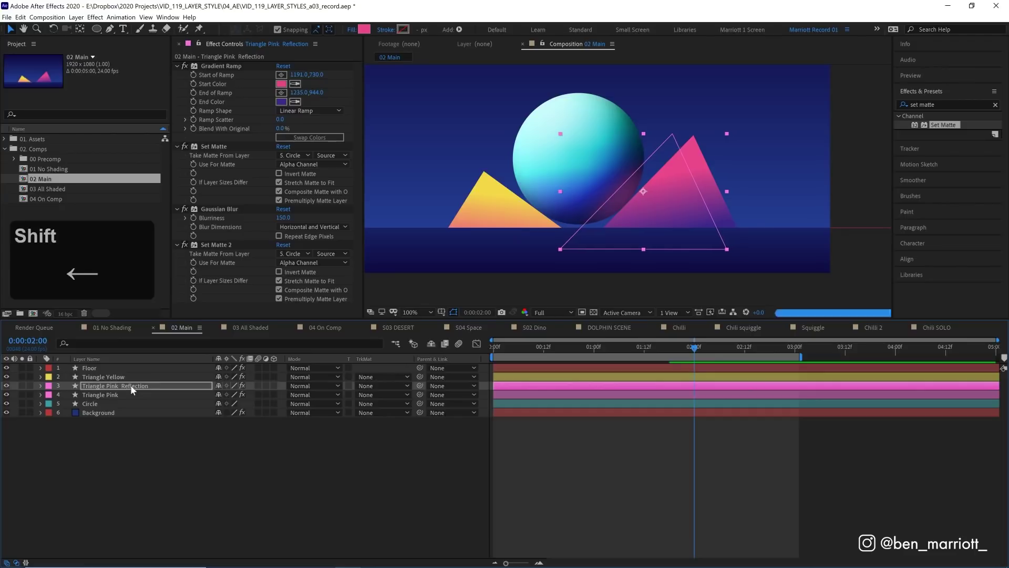
pyautogui.press('.')
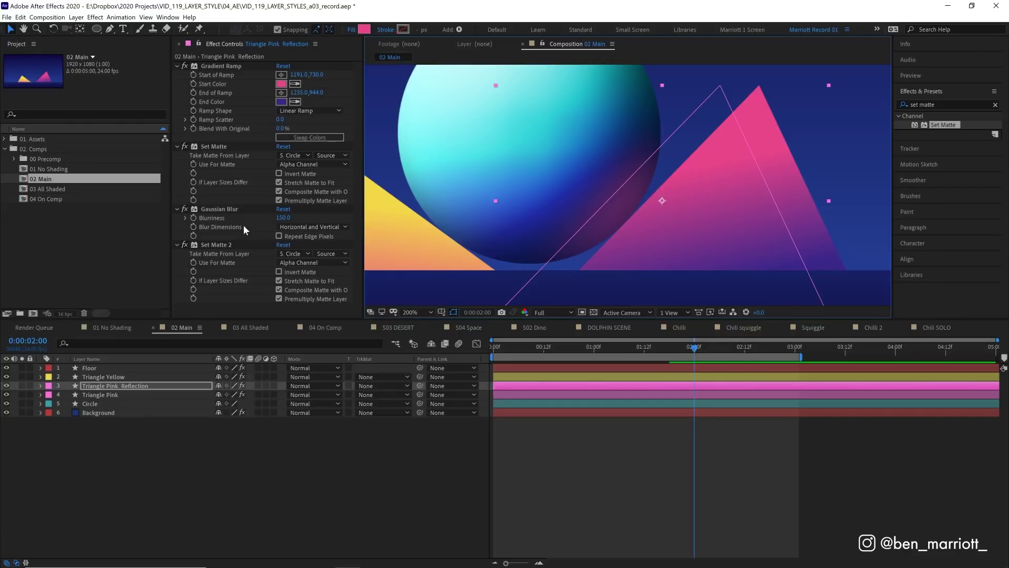
# Toggle Set Matte 2 to compare, move the pink reflection slightly left, and scrub forward to check
pyautogui.click(230, 243)
pyautogui.click(185, 244)
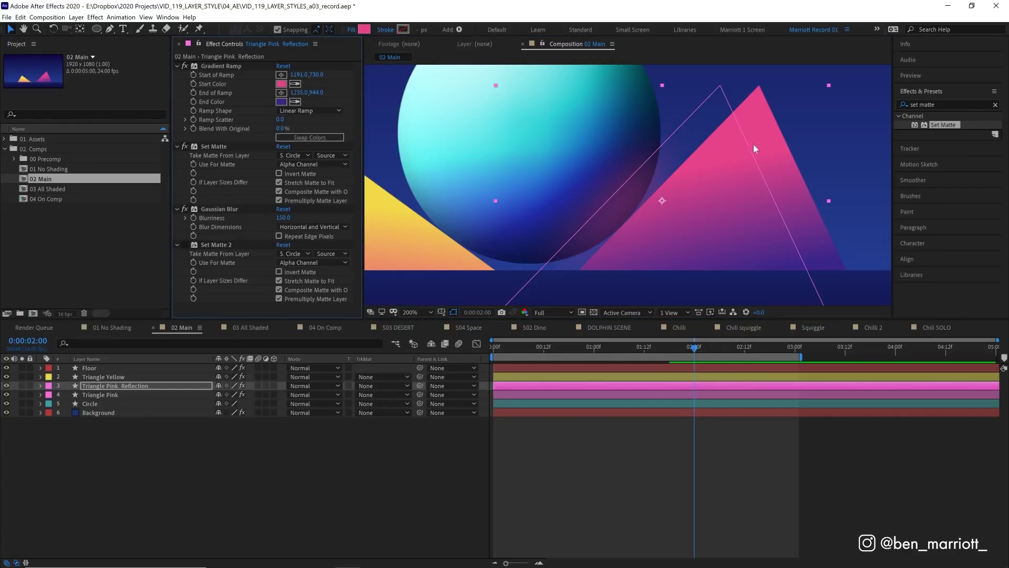
pyautogui.moveTo(663, 199); pyautogui.dragTo(659, 200)
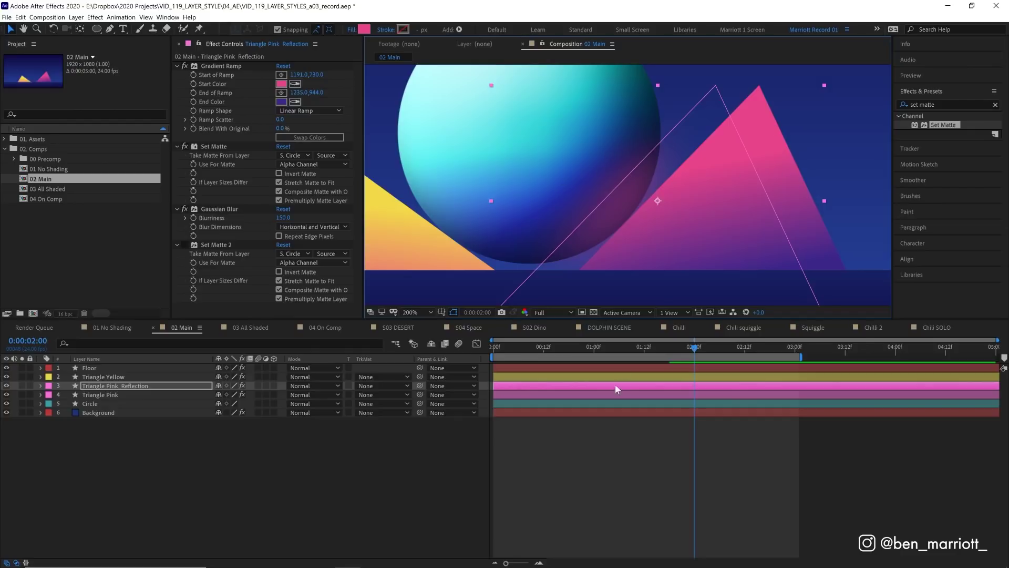
pyautogui.moveTo(679, 350); pyautogui.dragTo(783, 352)
pyautogui.scroll(-2, 678, 216)
# Set the Triangle Yellow and Triangle Pink Reflection layers back to Normal blending mode
pyautogui.click(120, 377)
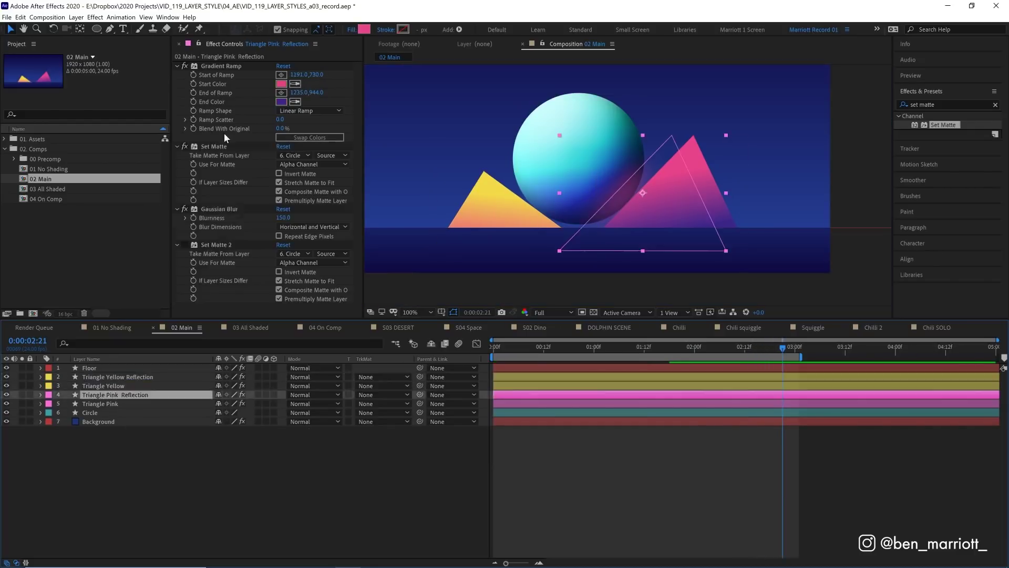
pyautogui.press('space')
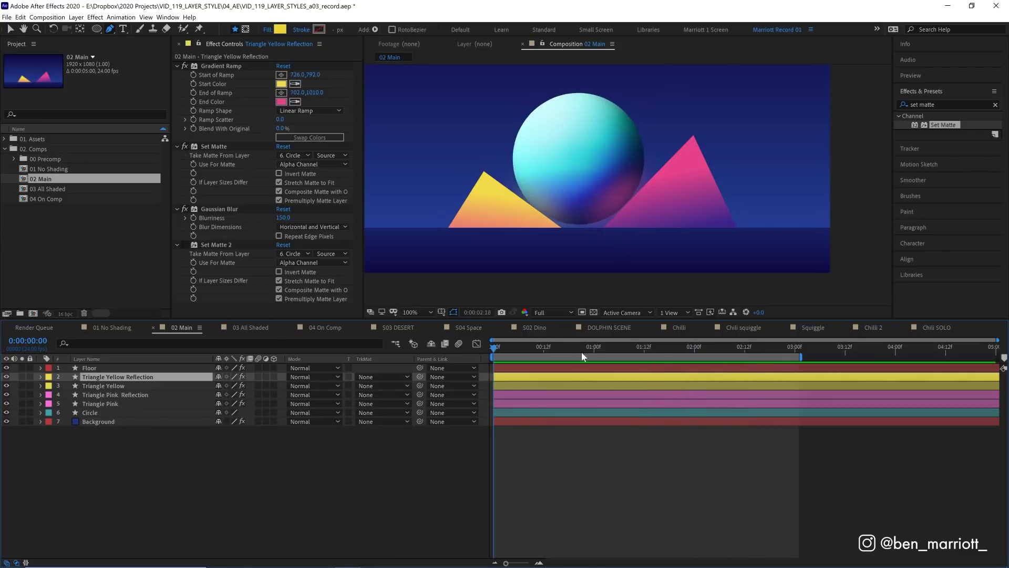
pyautogui.press('space')
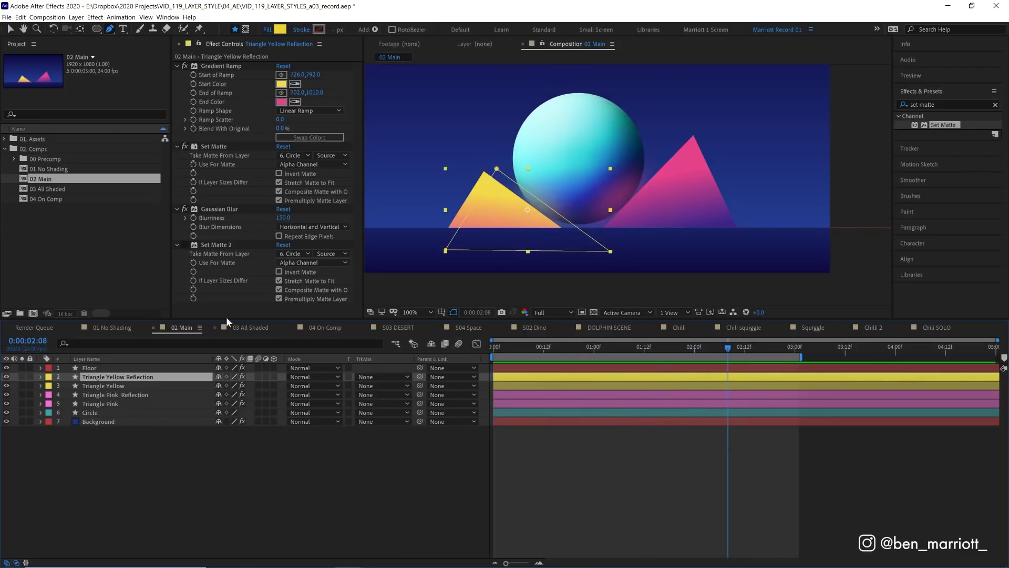
pyautogui.keyDown('ctrl'); pyautogui.click(111, 394); pyautogui.keyUp('ctrl')
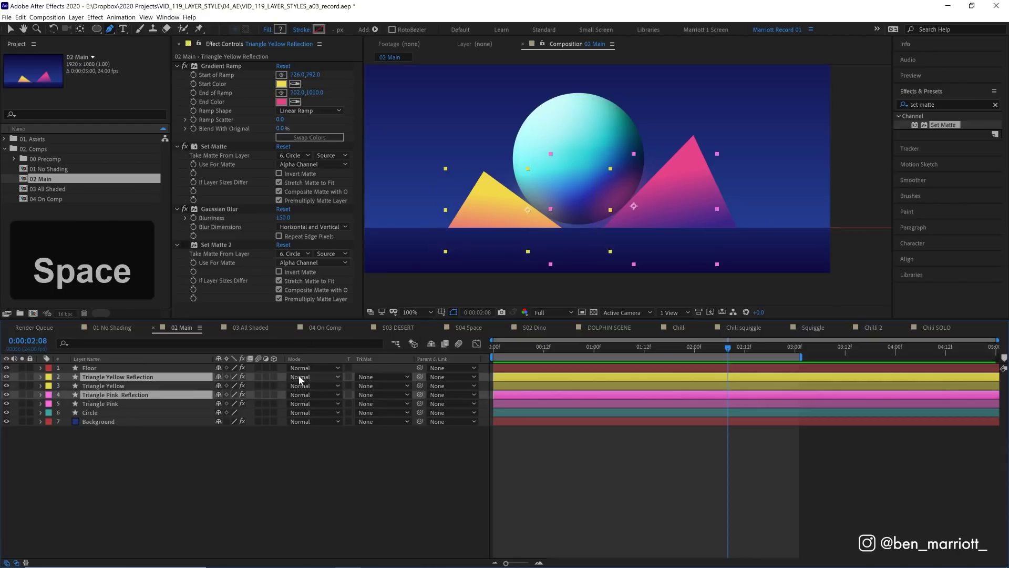
pyautogui.click(299, 377)
pyautogui.click(337, 293)
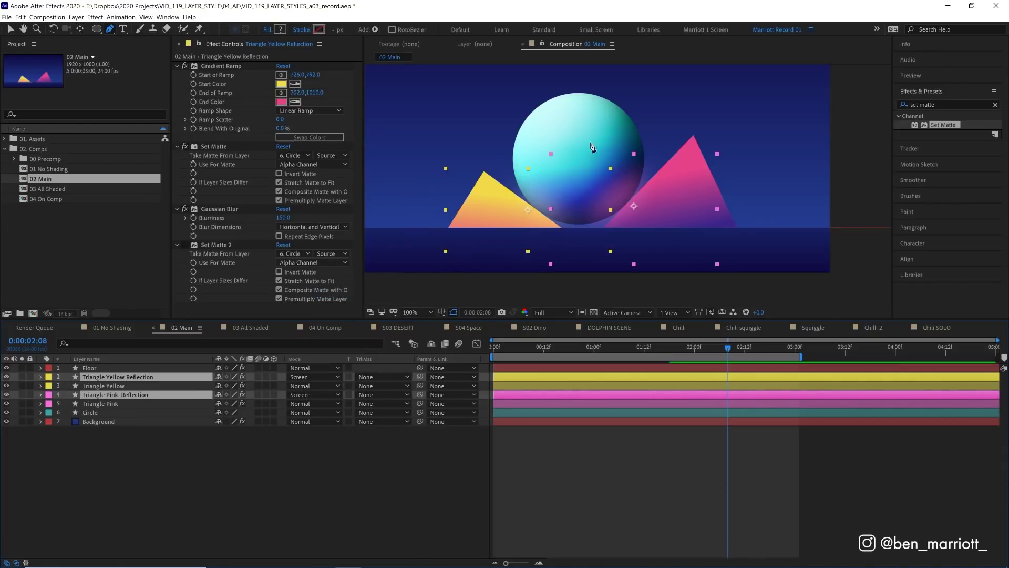
pyautogui.click(313, 376)
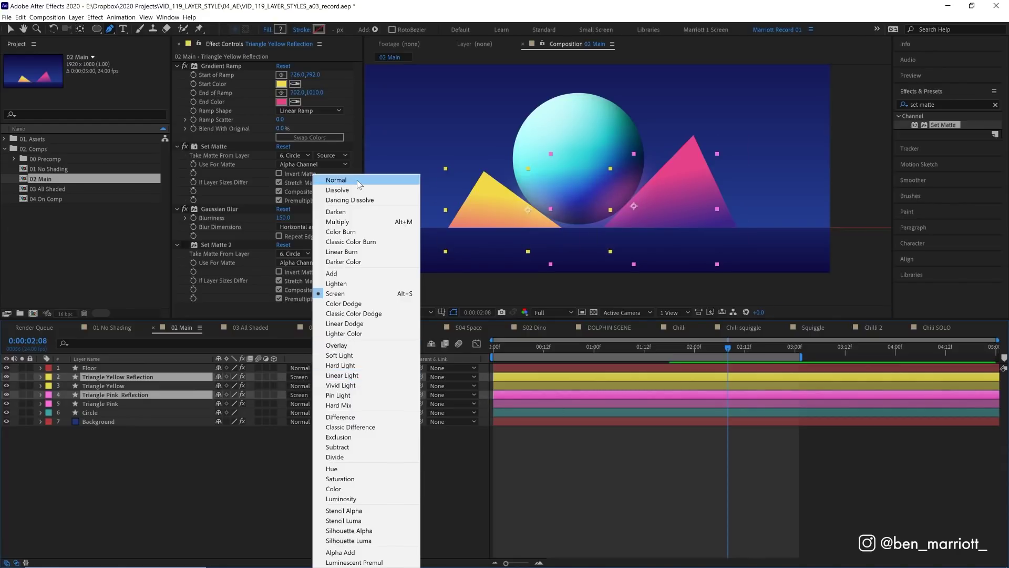
pyautogui.click(358, 180)
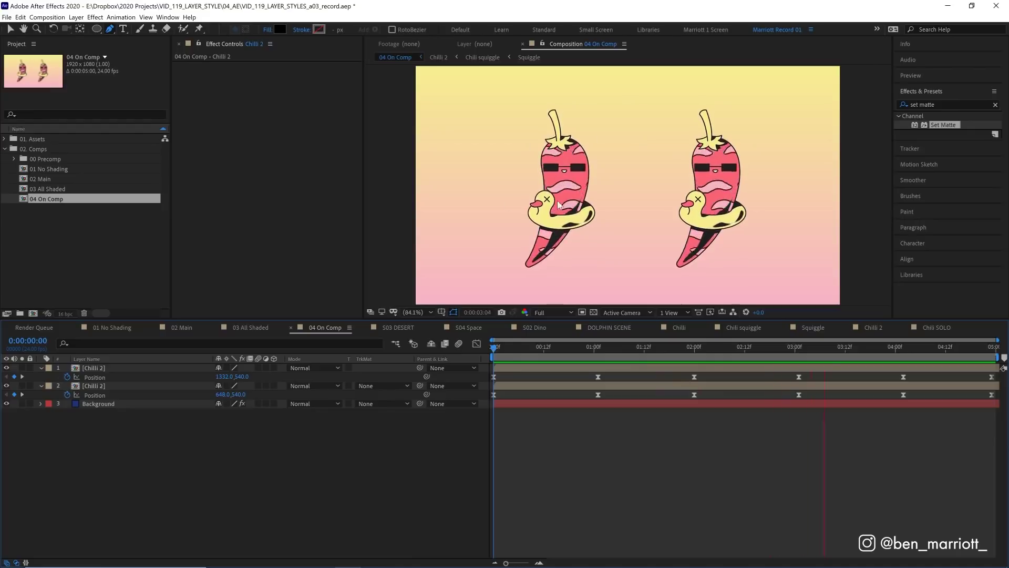
# Add an Outer Glow layer style to the left chilli layer, Chilli 2
pyautogui.press('u')
pyautogui.click(517, 377)
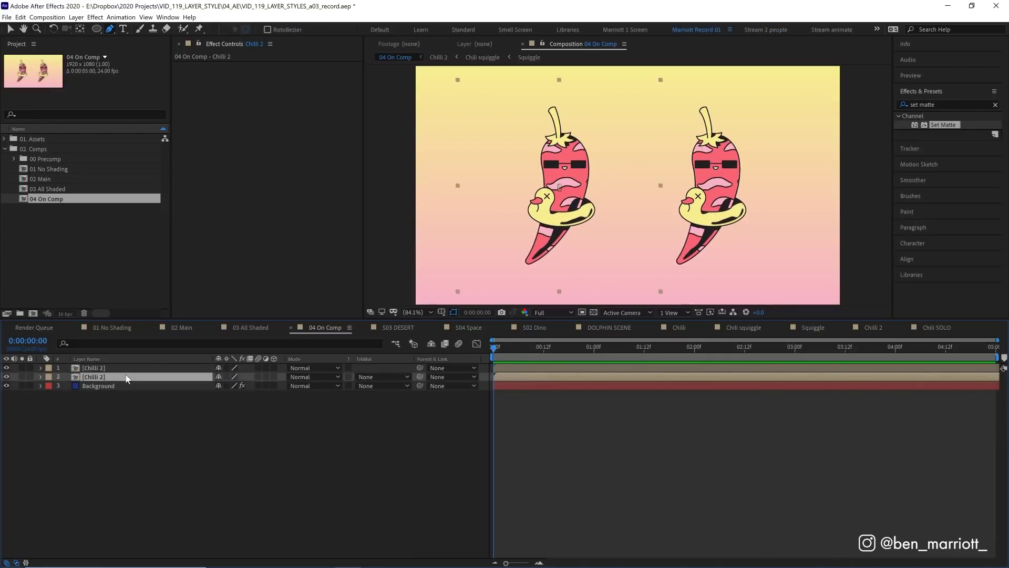
pyautogui.rightClick(166, 381)
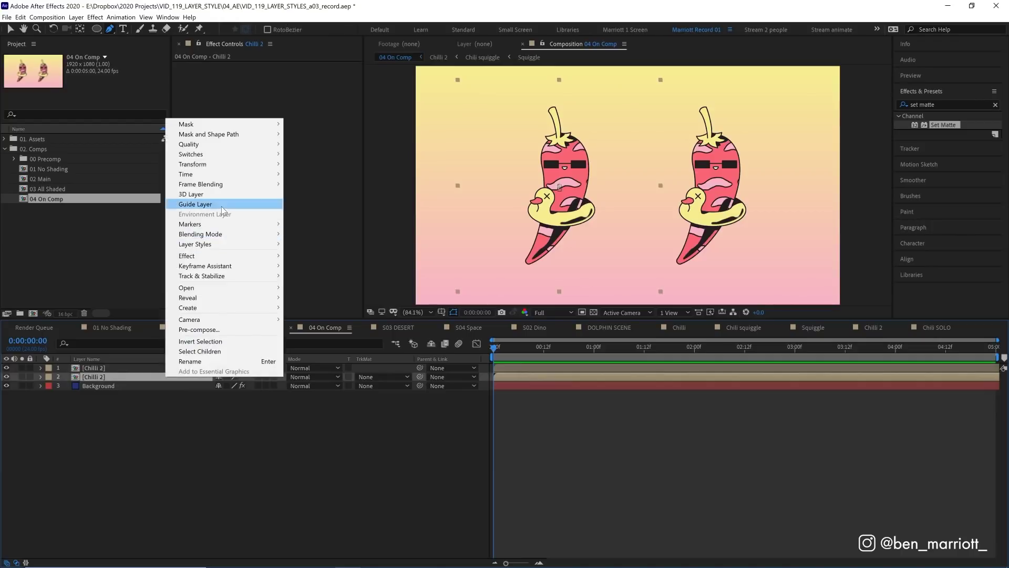
pyautogui.click(315, 293)
pyautogui.scroll(3, 547, 234)
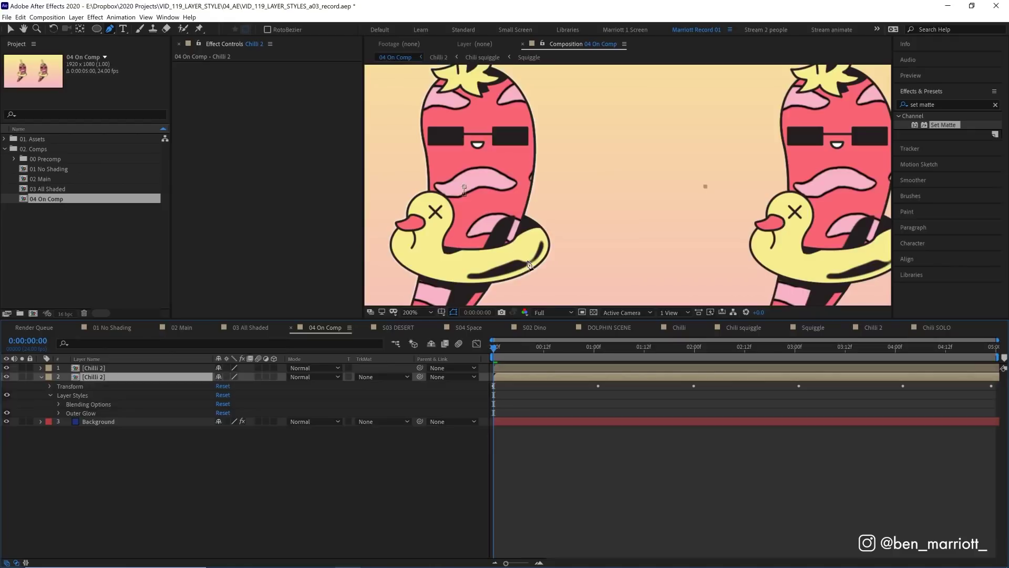
# Set the Outer Glow to 100% opacity, size 126, and a pink colour sampled from the artwork
pyautogui.press('v')
pyautogui.press('space')
pyautogui.moveTo(561, 223); pyautogui.dragTo(667, 211)
pyautogui.press('g')
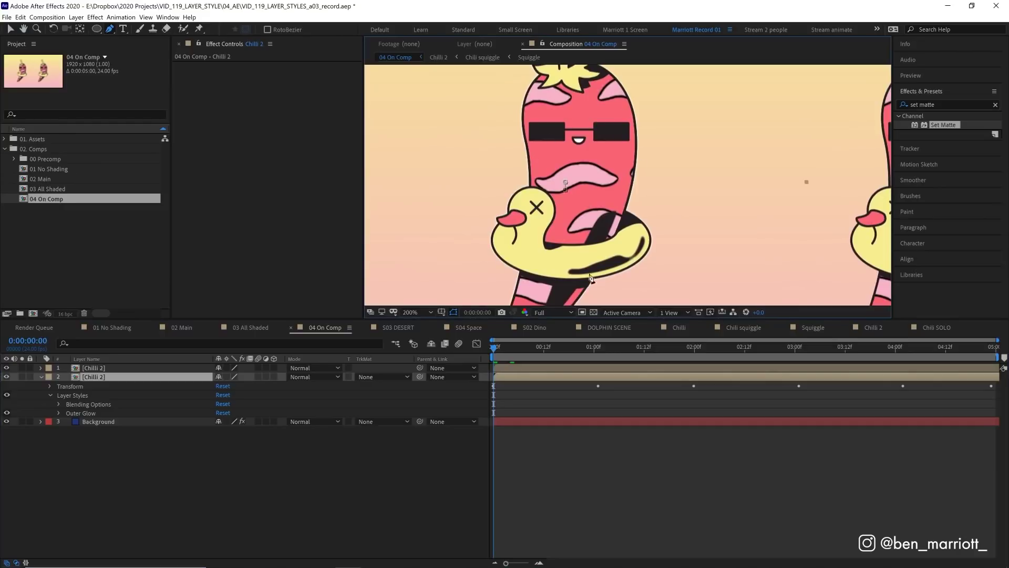
pyautogui.click(59, 412)
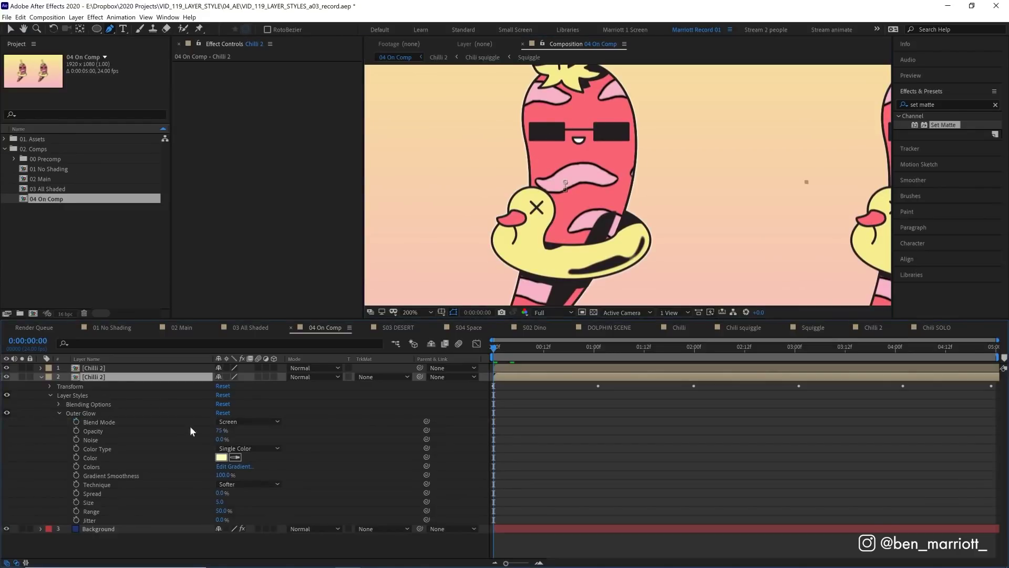
pyautogui.moveTo(218, 434); pyautogui.dragTo(405, 427)
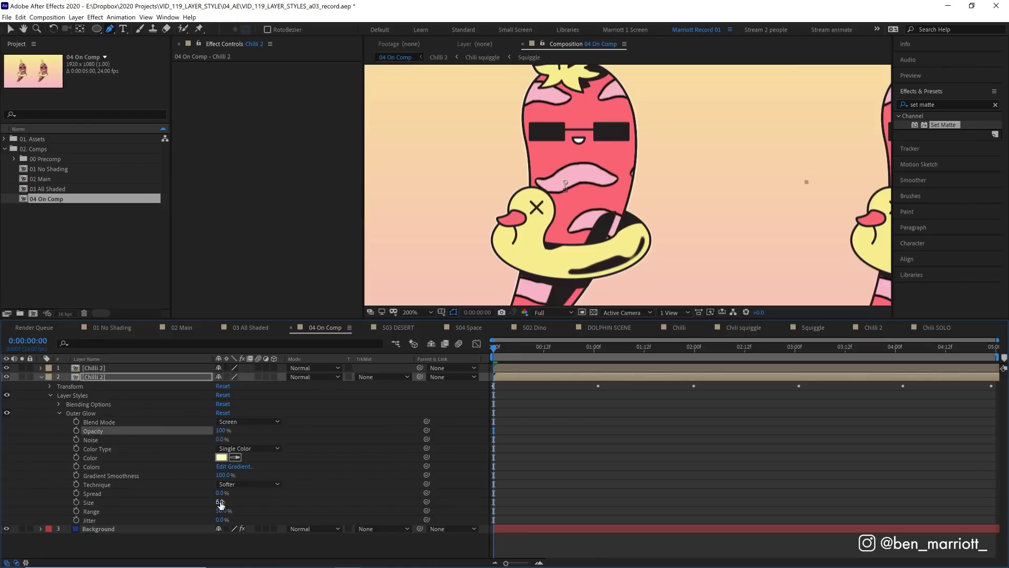
pyautogui.moveTo(220, 504); pyautogui.dragTo(283, 503)
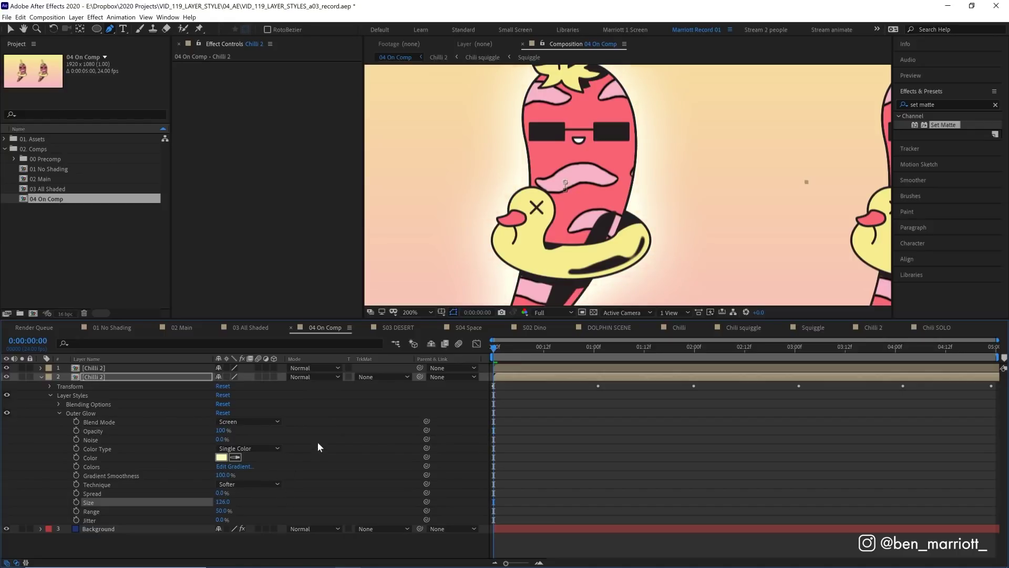
pyautogui.click(234, 458)
pyautogui.click(579, 175)
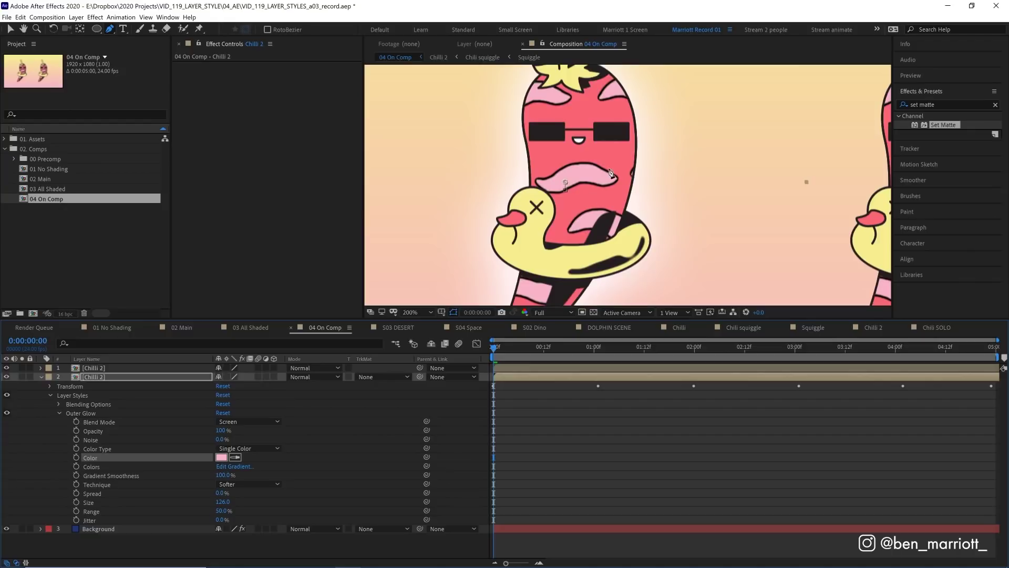
pyautogui.scroll(-2, 614, 199)
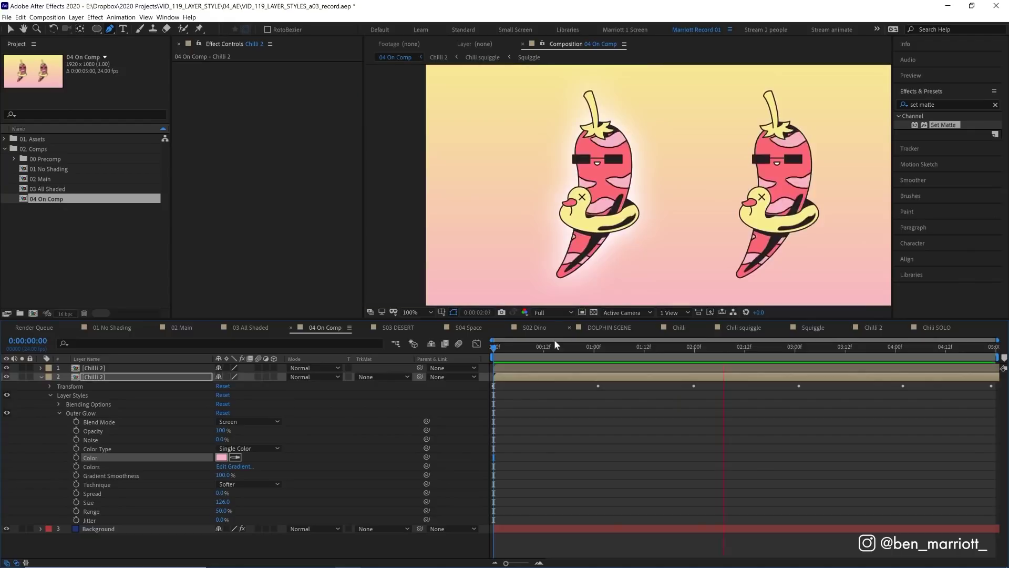
pyautogui.press('space')
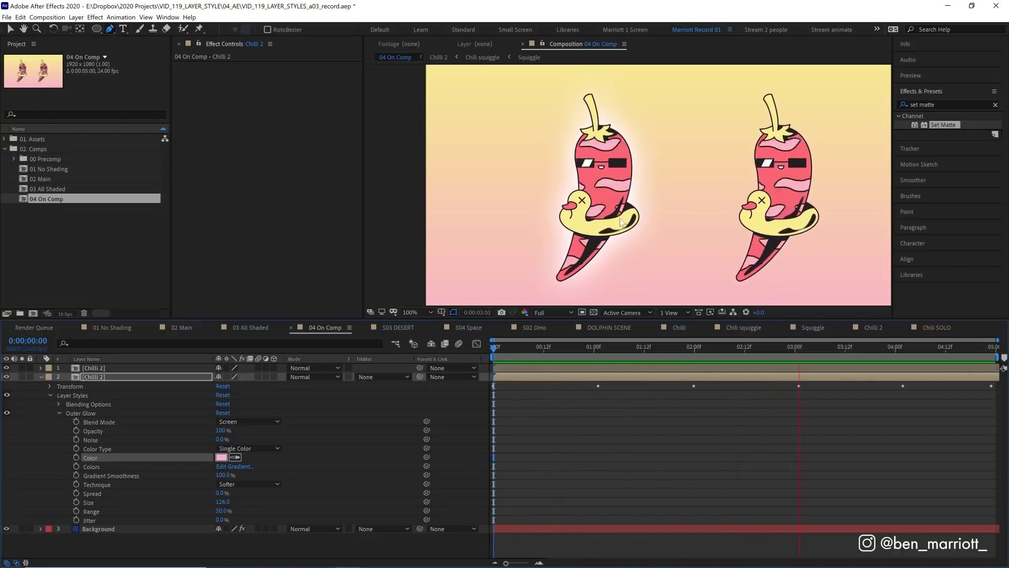
pyautogui.doubleClick(128, 377)
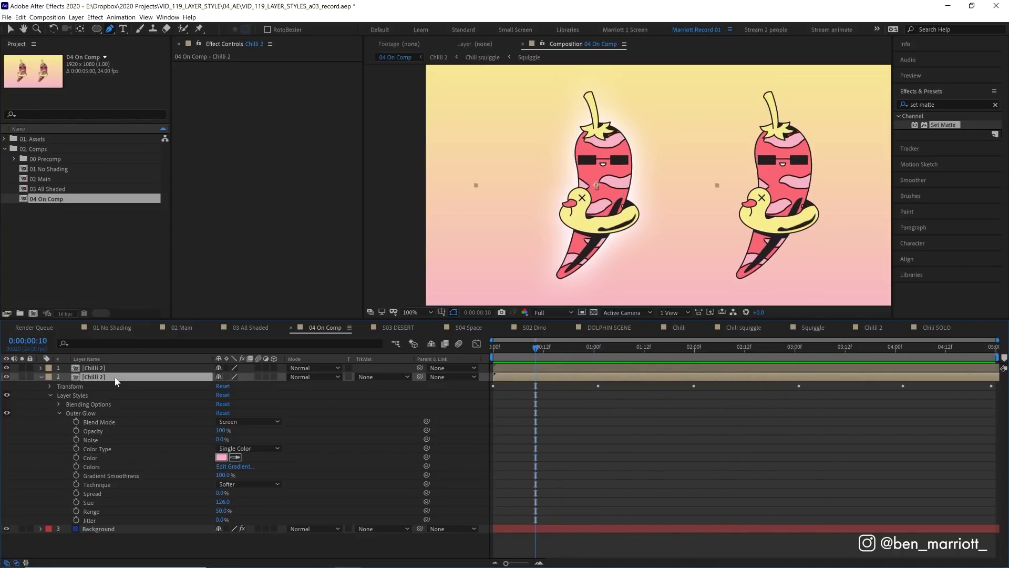
pyautogui.click(102, 369)
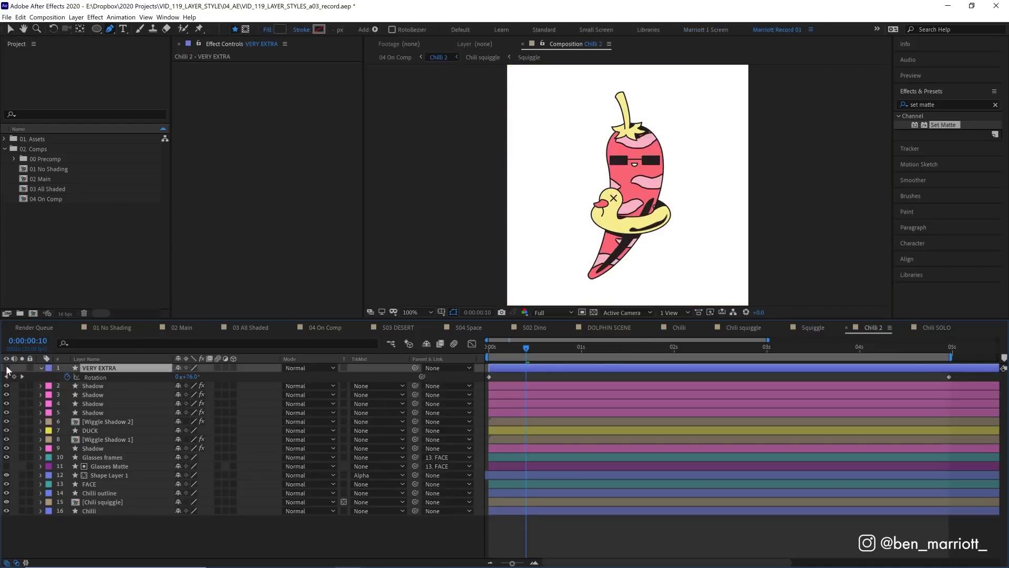
pyautogui.press('space')
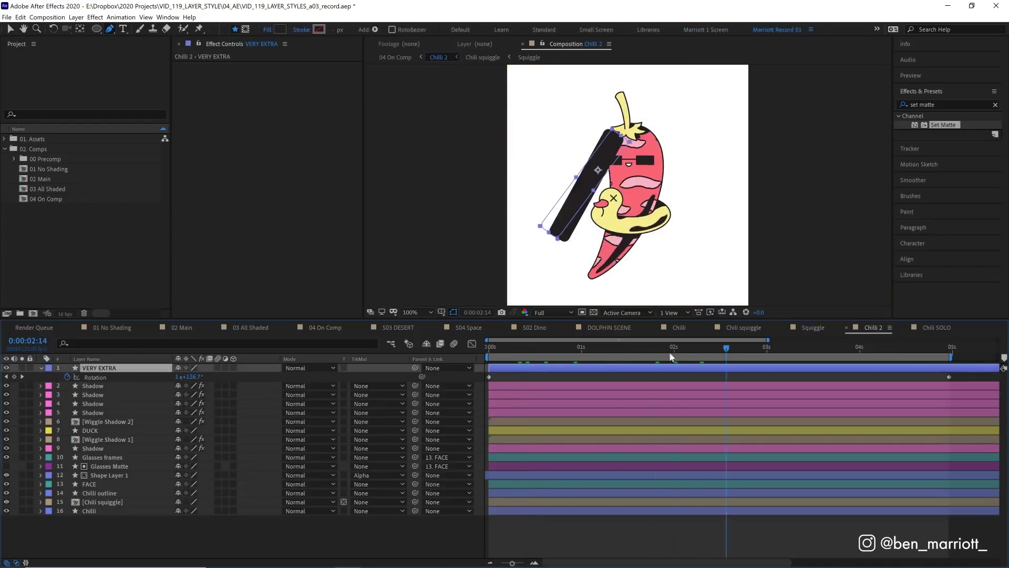
pyautogui.press('Tab')
pyautogui.click(502, 380)
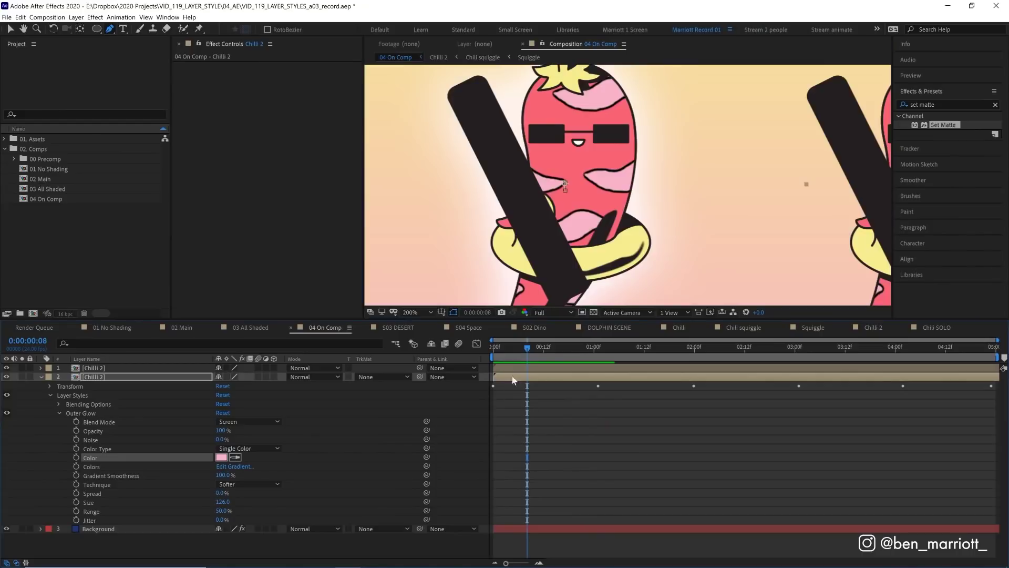
pyautogui.click(506, 347)
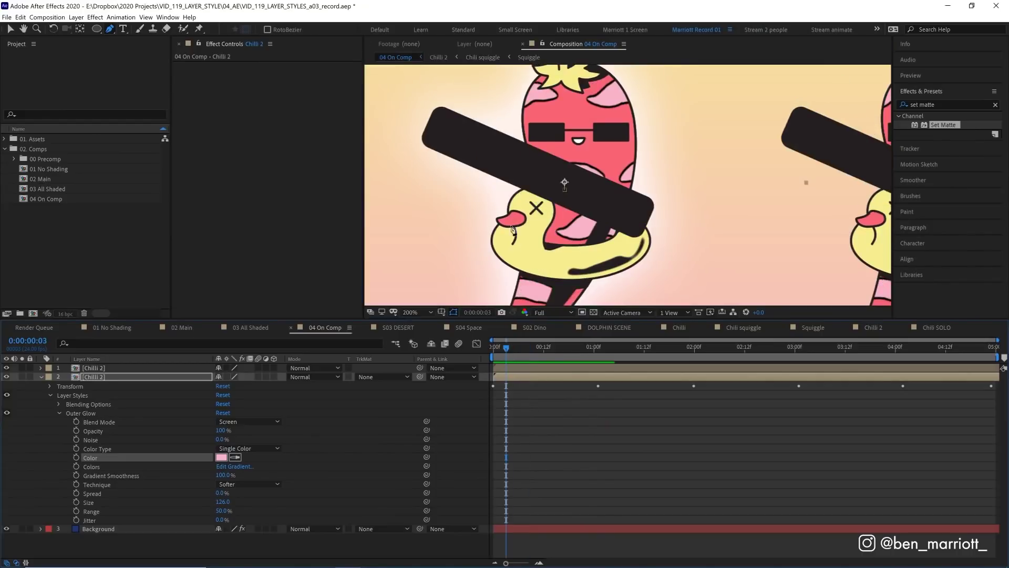
pyautogui.press('space')
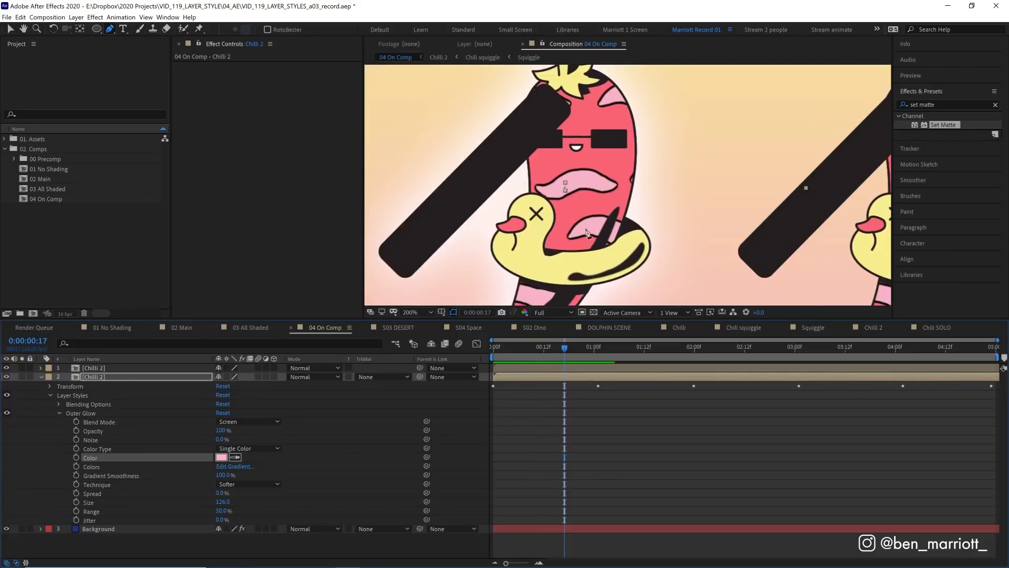
pyautogui.doubleClick(95, 376)
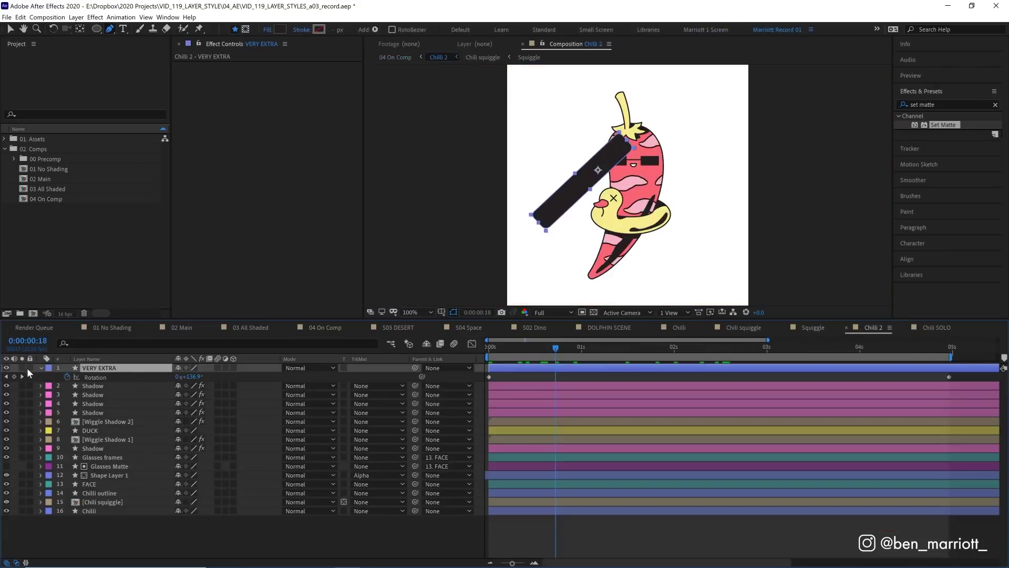
pyautogui.press('space')
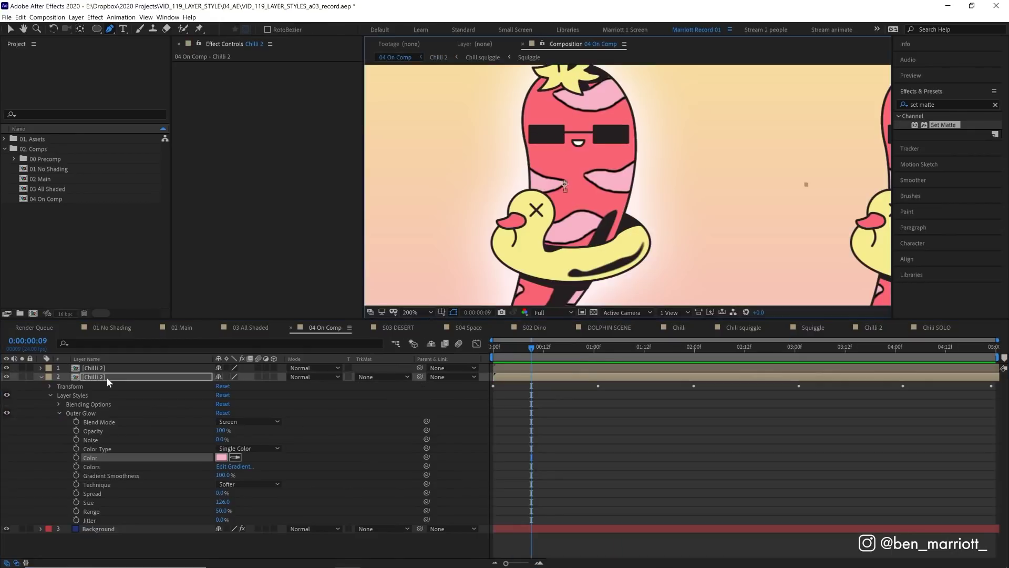
# Add an Inner Glow layer style to Chilli 2 and scrub its size to 71
pyautogui.click(108, 378)
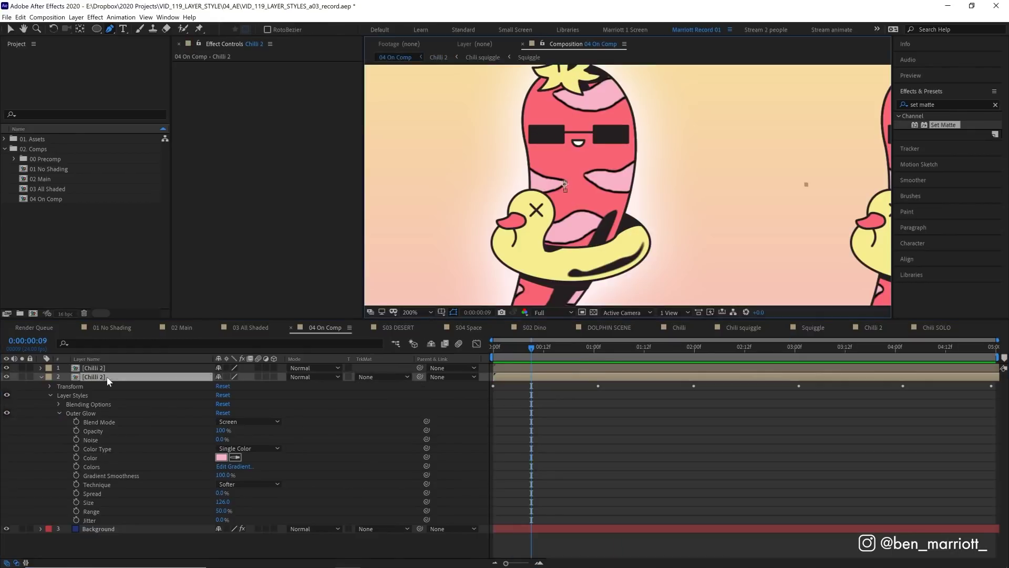
pyautogui.rightClick(107, 377)
pyautogui.click(262, 321)
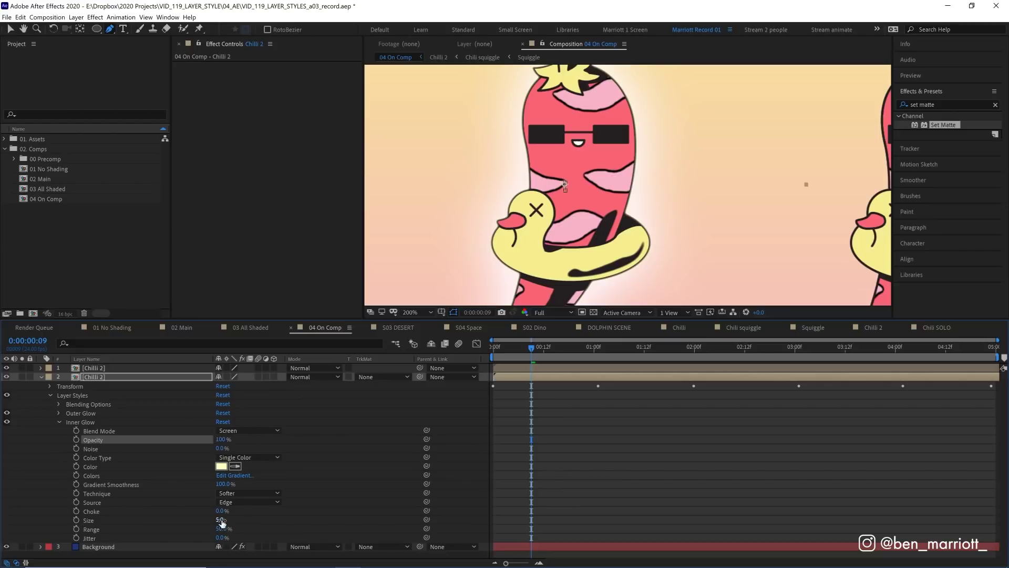
pyautogui.moveTo(220, 519); pyautogui.dragTo(251, 516)
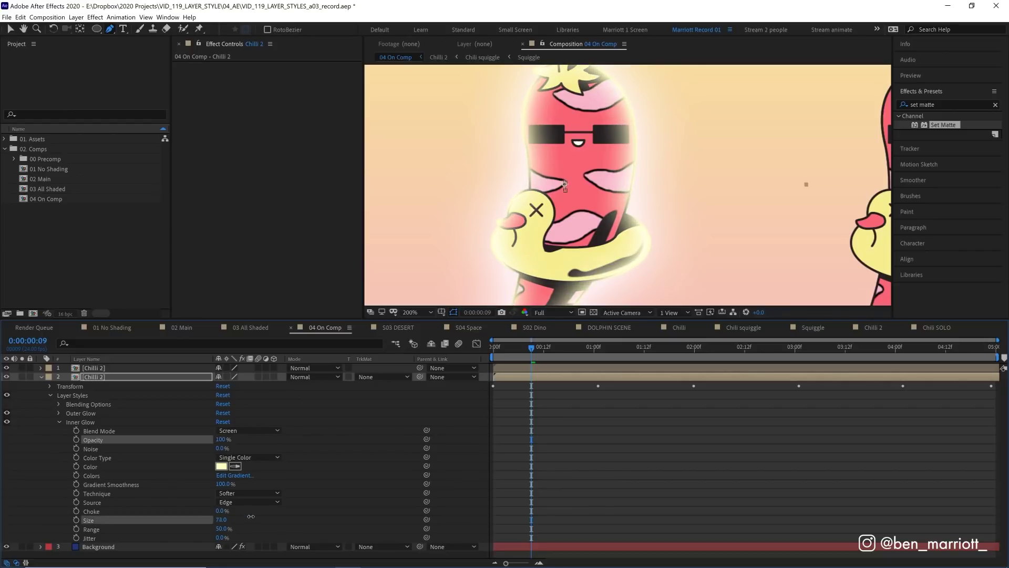
pyautogui.press(',')
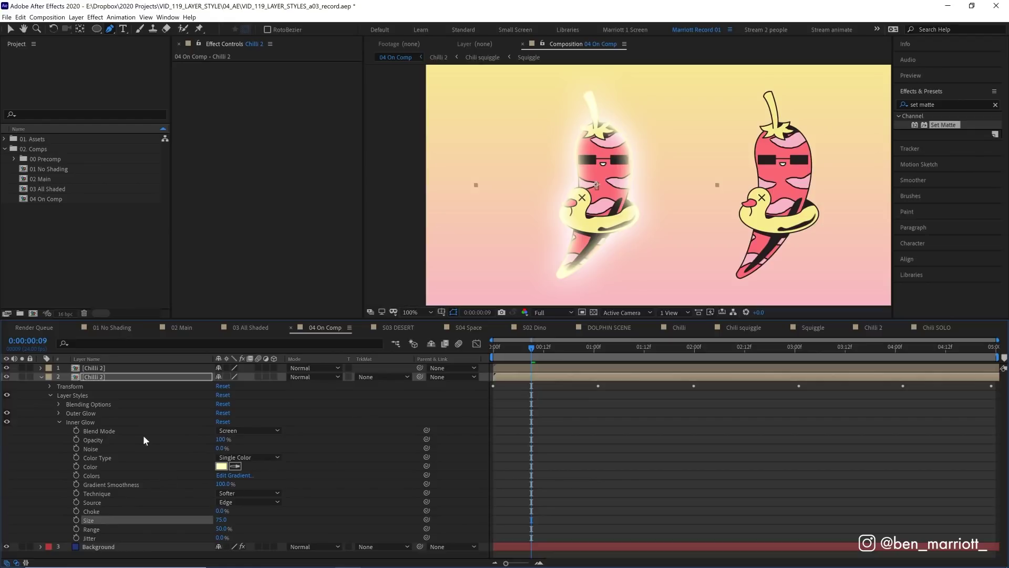
# Set the left chilli's Inner Glow blend mode to Overlay
pyautogui.click(245, 433)
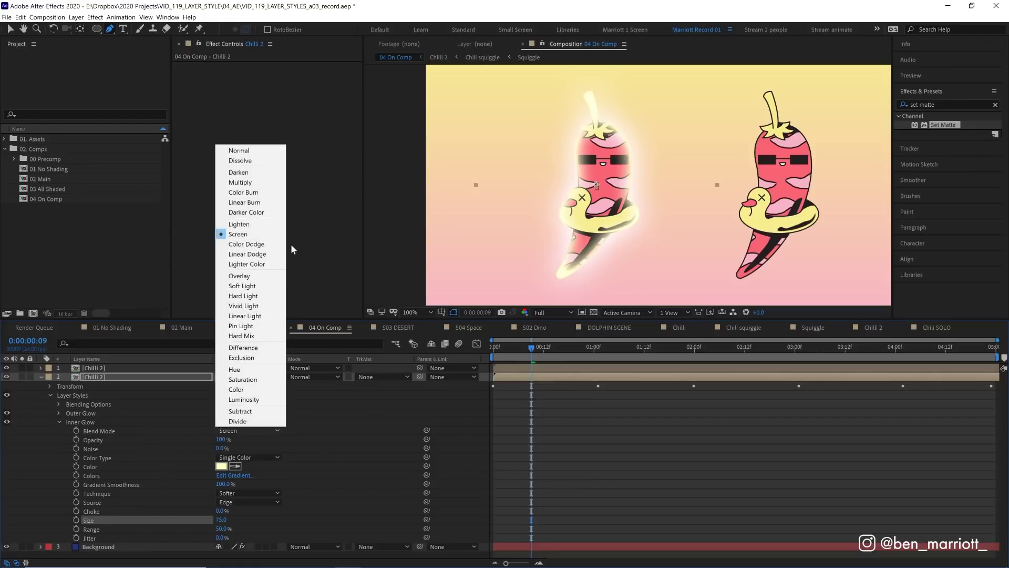
pyautogui.click(244, 277)
pyautogui.press('.')
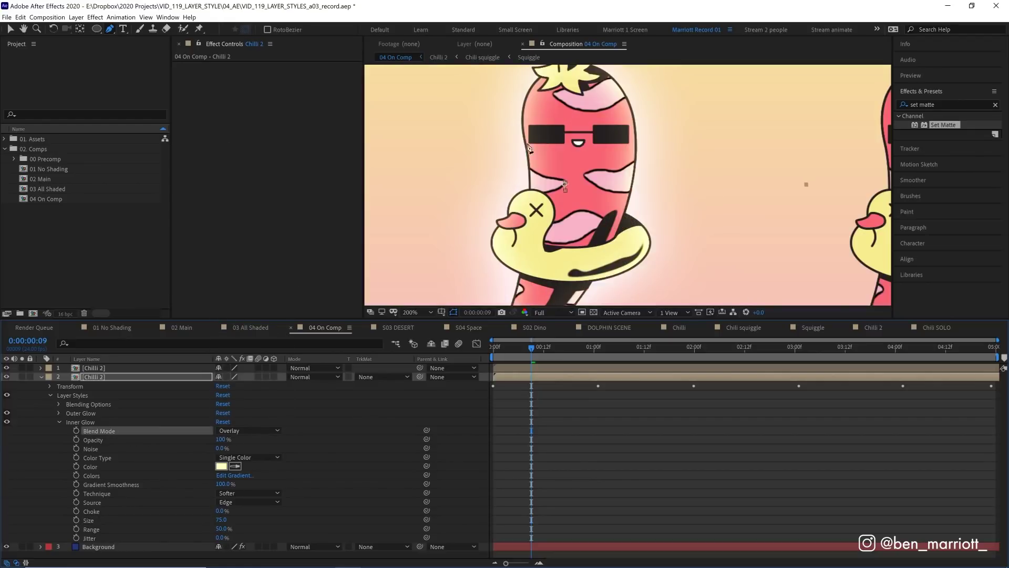
pyautogui.press(',')
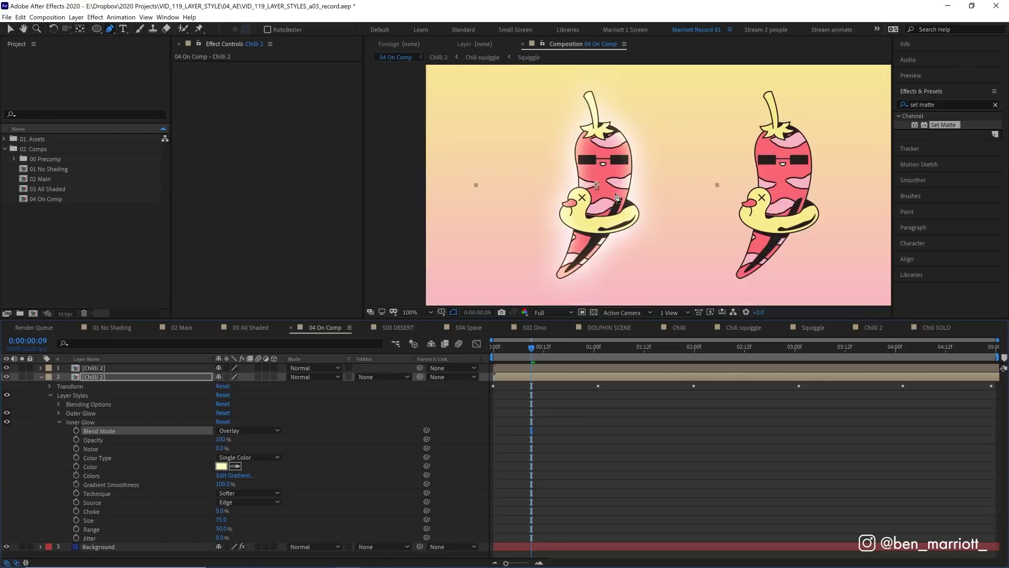
# Sample an Inner Glow colour from the artwork, then preview the animation
pyautogui.click(235, 466)
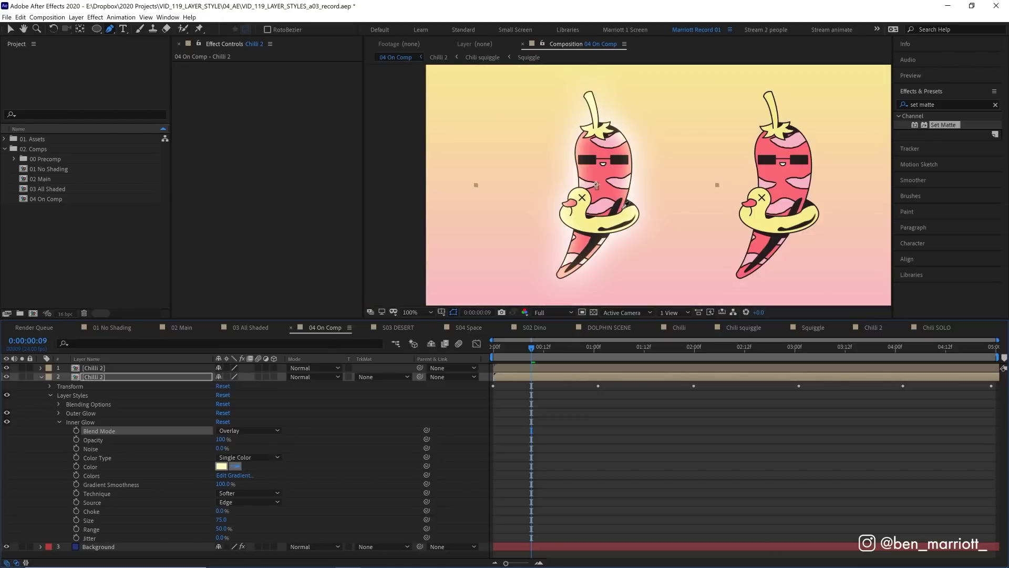
pyautogui.click(605, 203)
pyautogui.press('.')
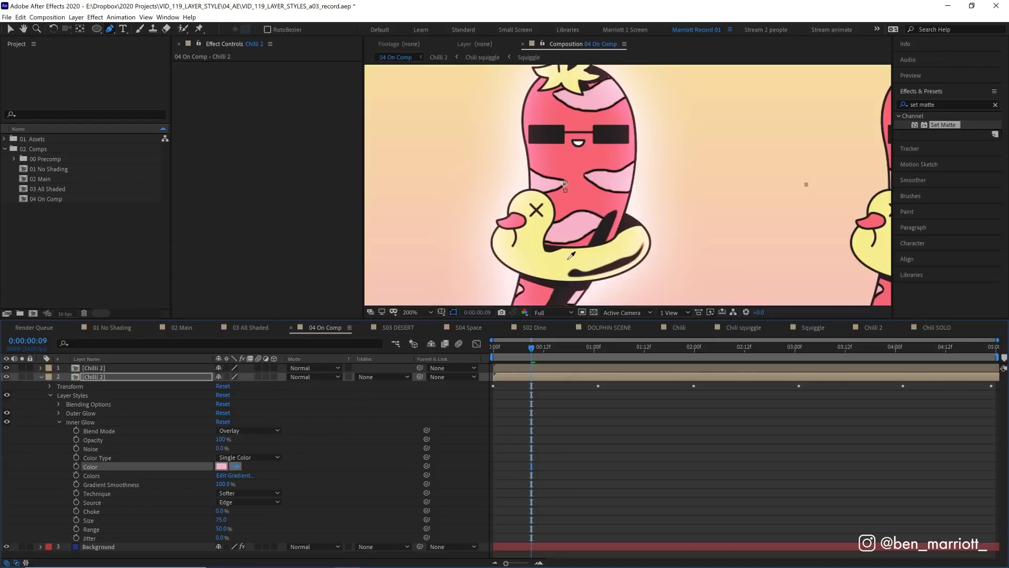
pyautogui.press(',')
pyautogui.press('.')
pyautogui.press(',')
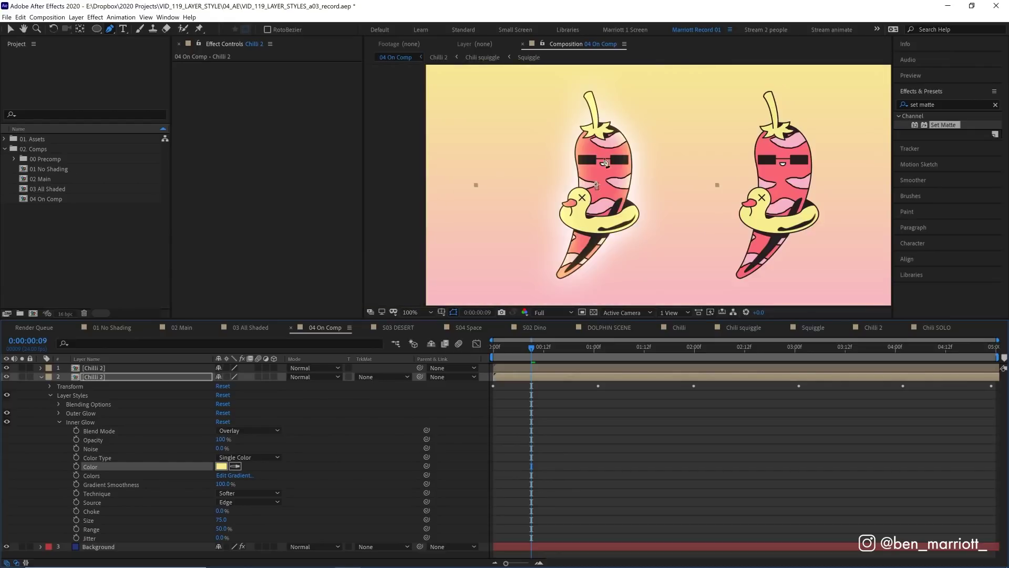
pyautogui.press('space')
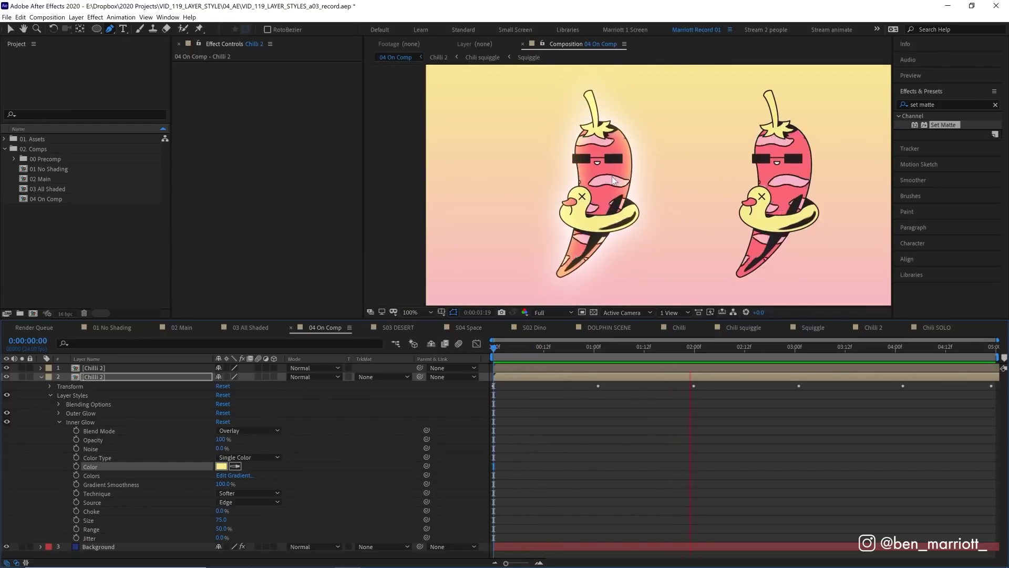